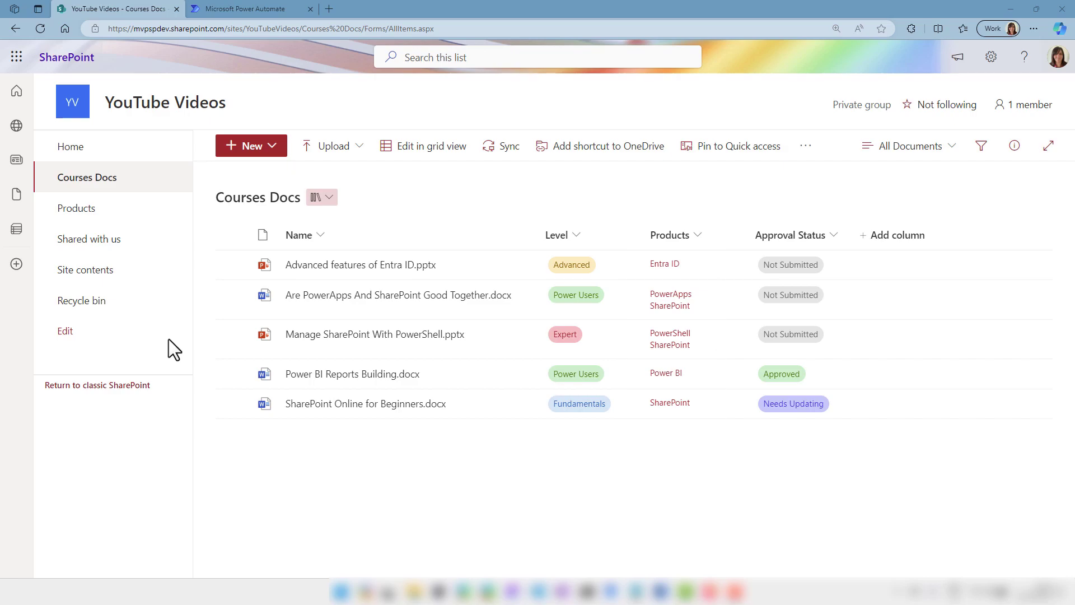
- Look at the Products list, then return to Courses Docs and select the PowerShell document
left_click(114, 221)
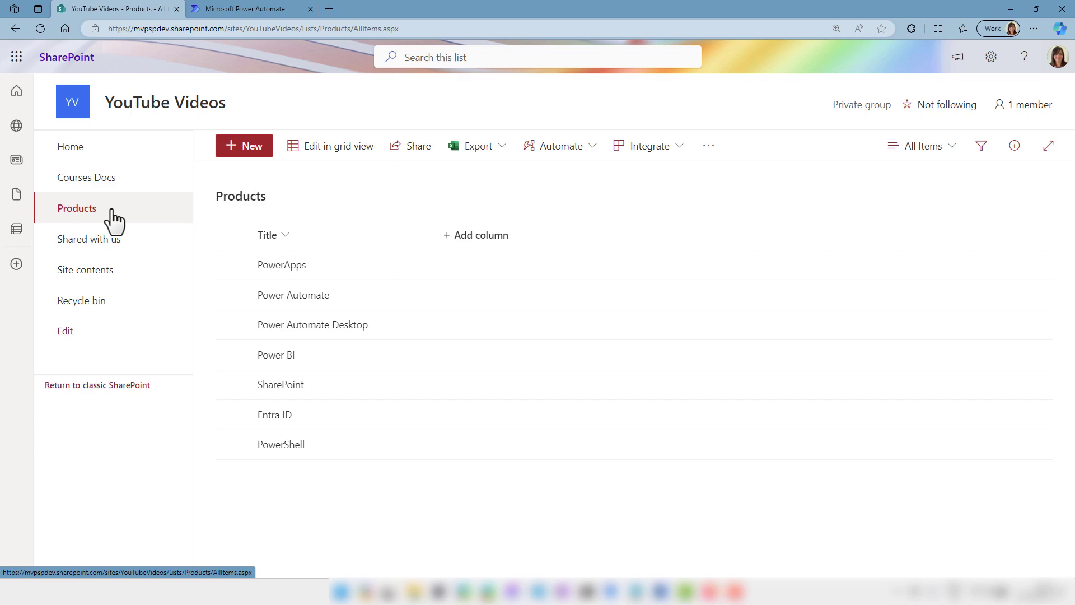
left_click(129, 178)
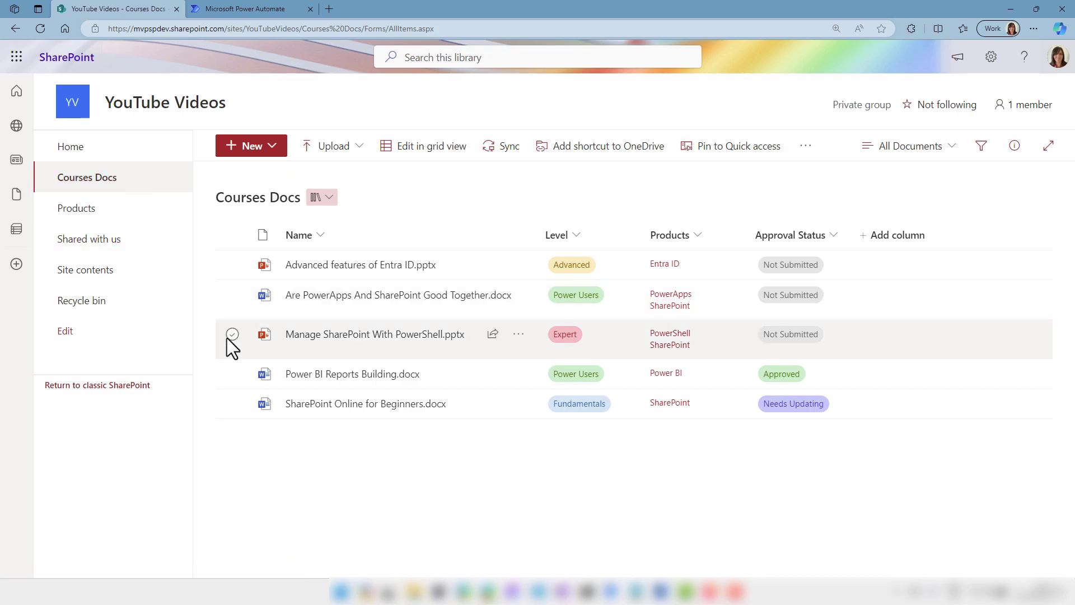
left_click(233, 334)
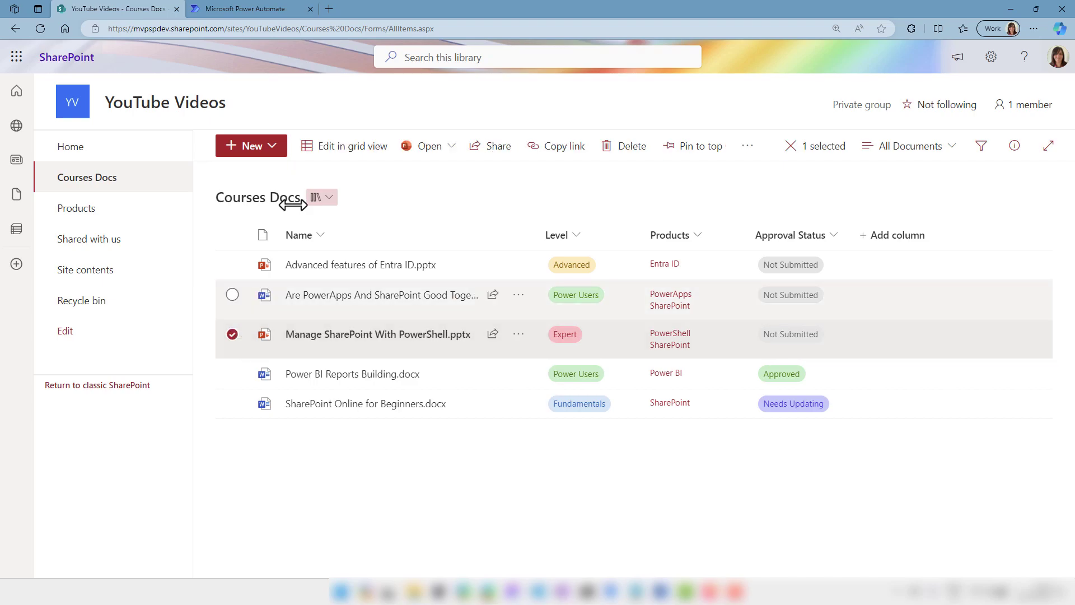
- In grid view, set the PowerShell document's Approval Status to Approval In Progress and save
left_click(352, 147)
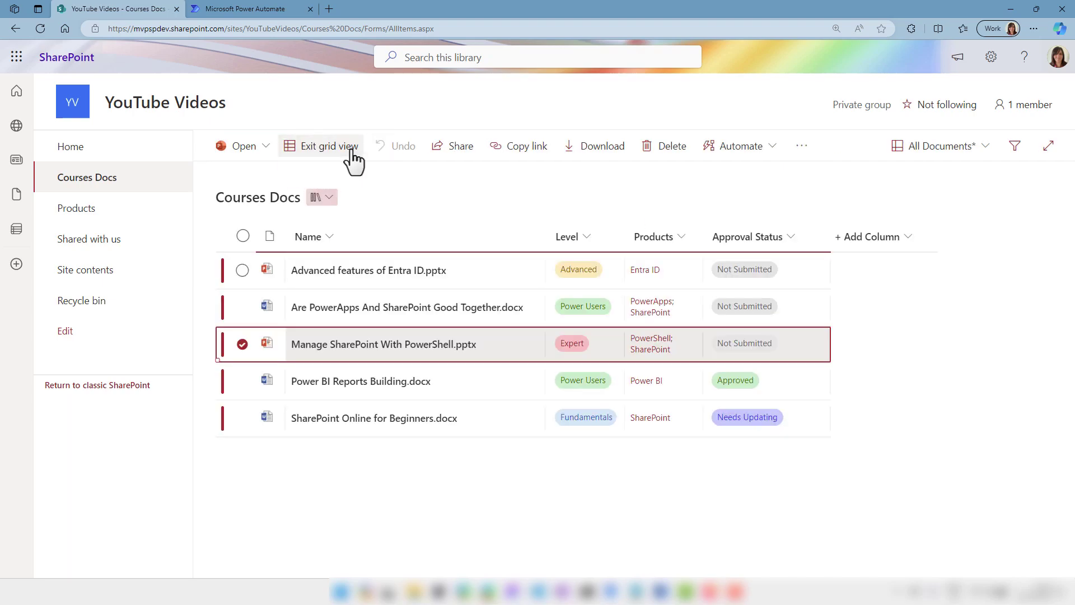
left_click(795, 346)
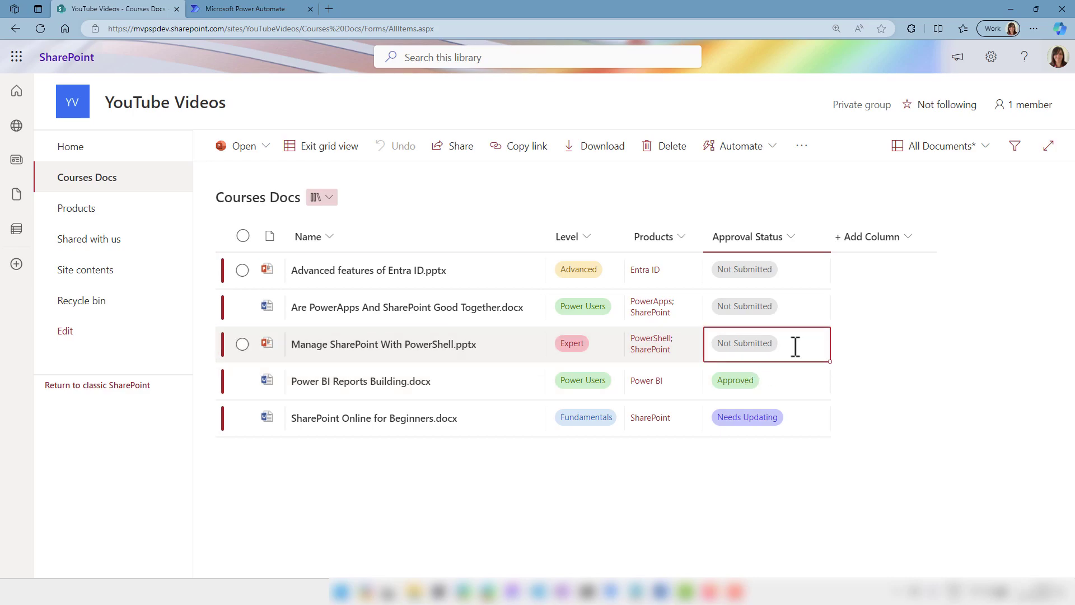
left_click(794, 346)
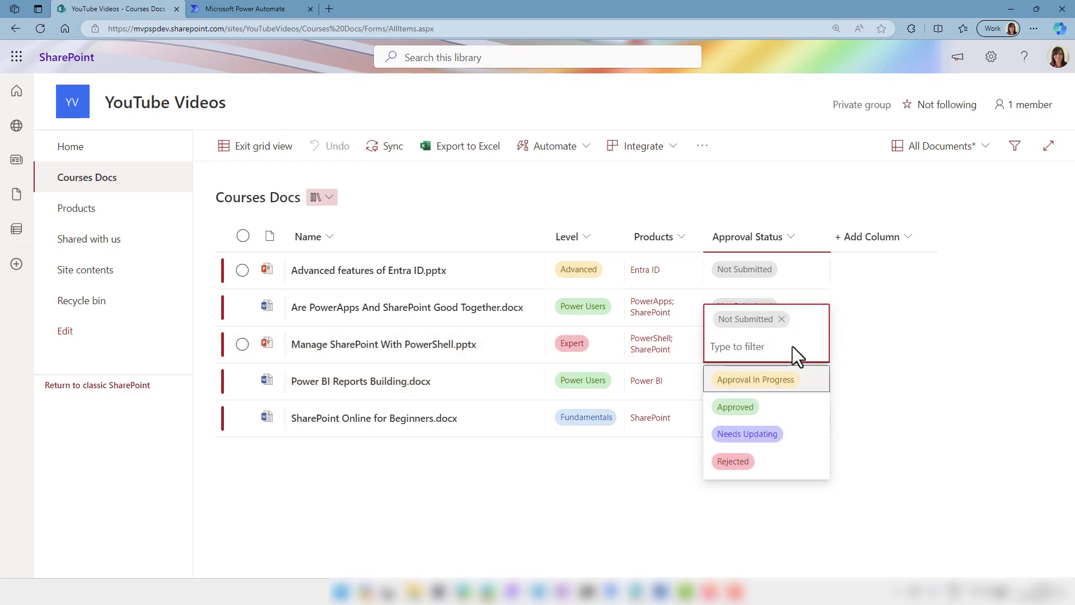
left_click(808, 383)
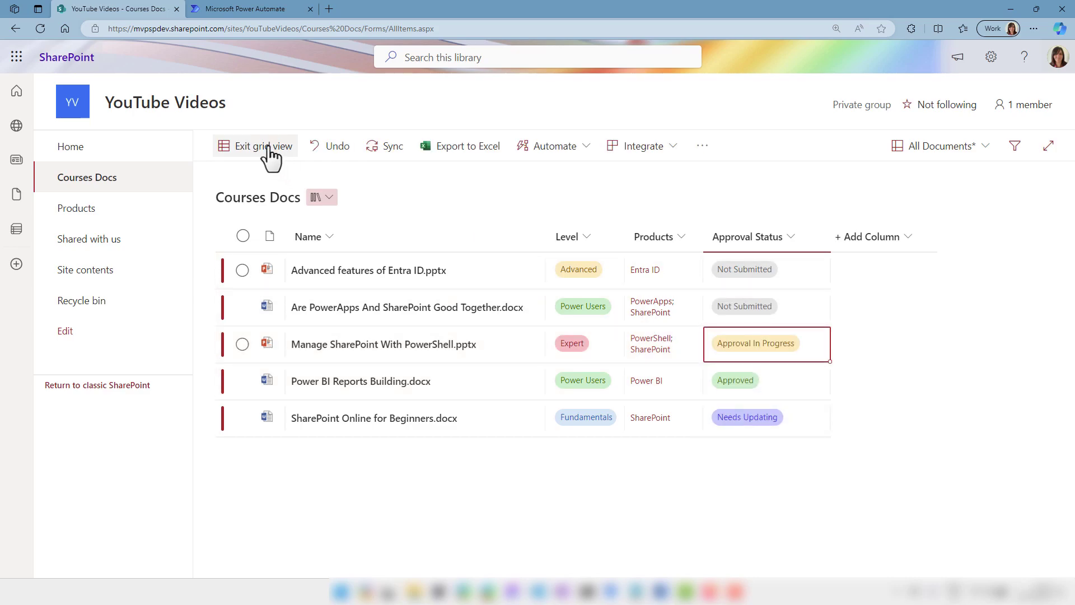
left_click(267, 148)
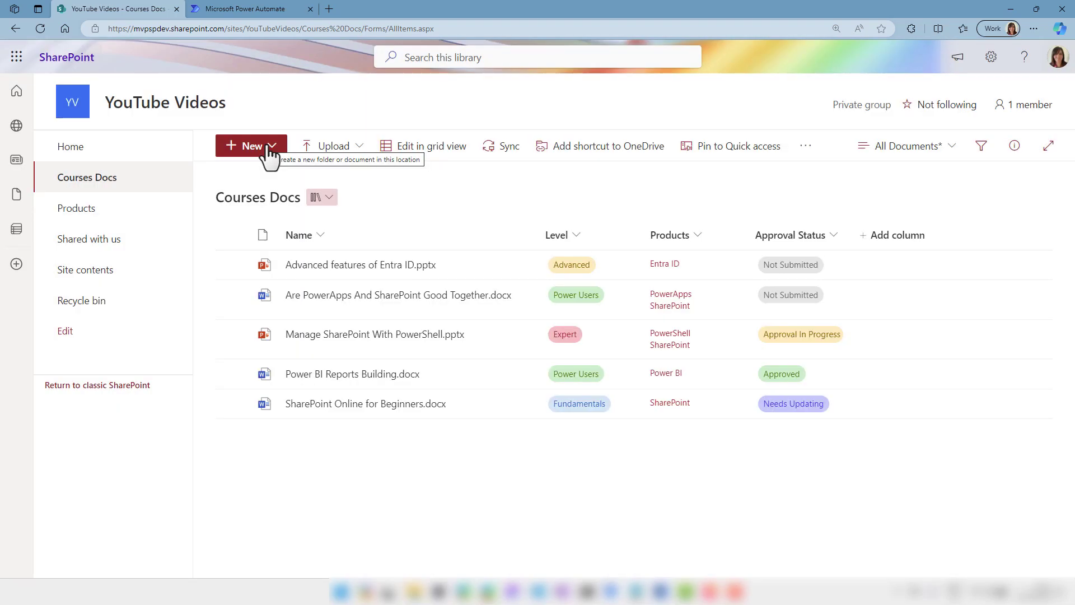
left_click(261, 9)
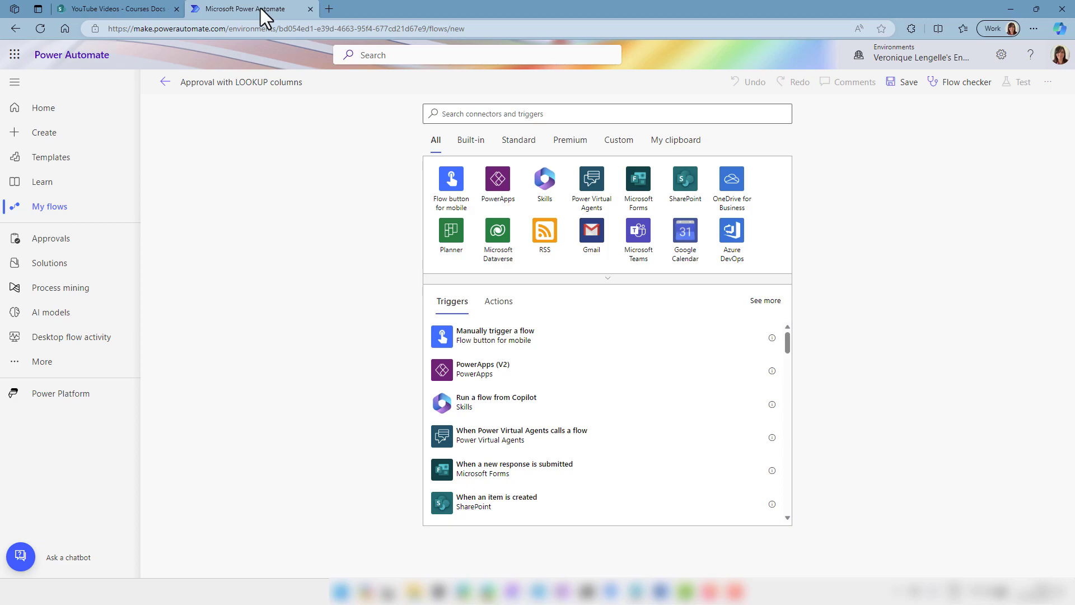
- Add a Manually trigger a flow trigger followed by SharePoint's Get files (properties only) action
left_click(453, 181)
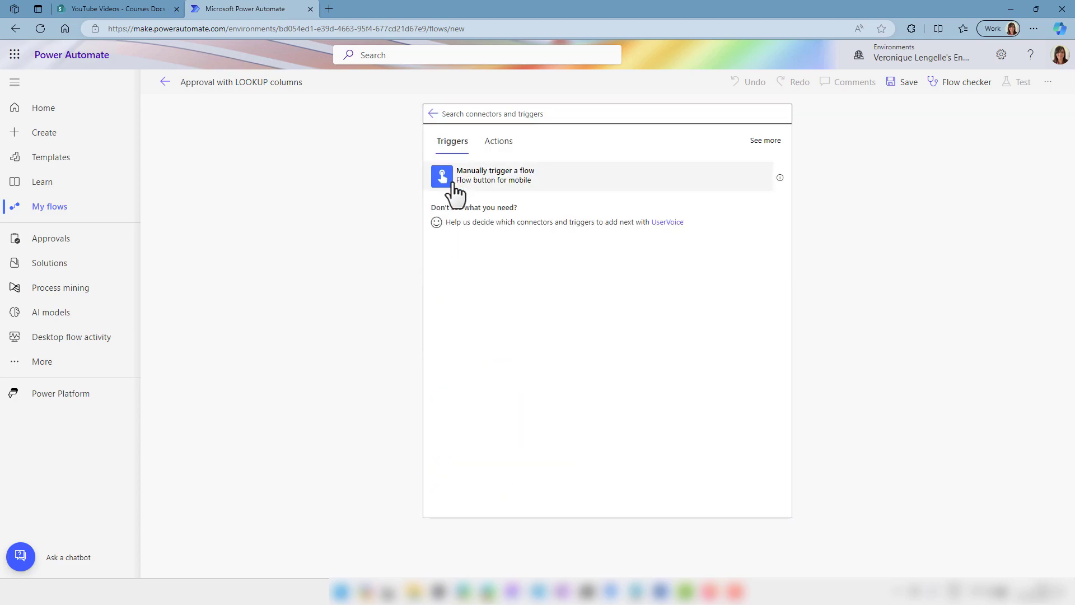
left_click(454, 183)
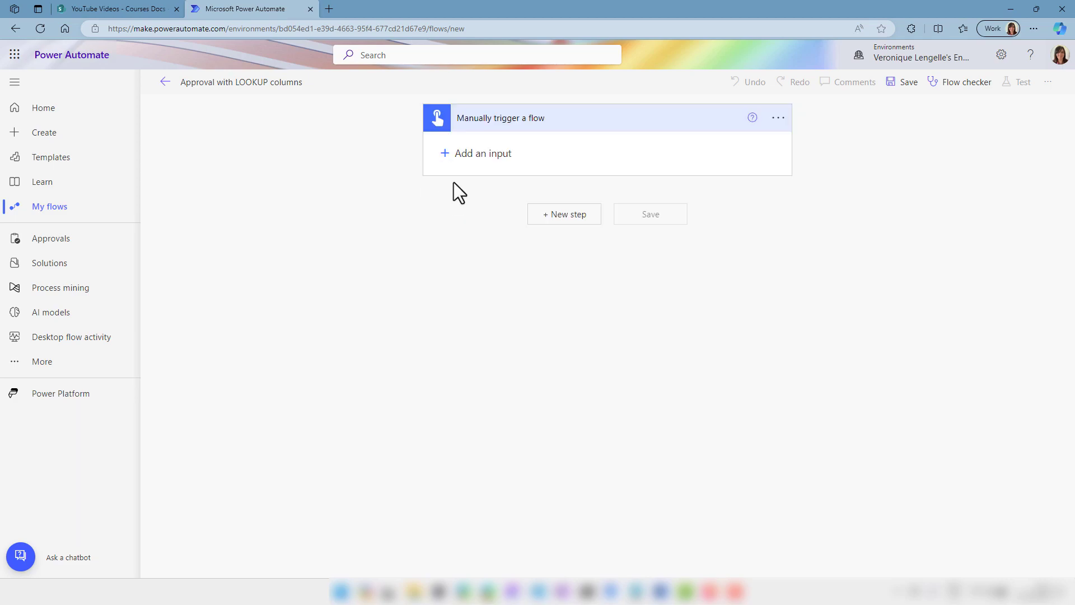
left_click(578, 216)
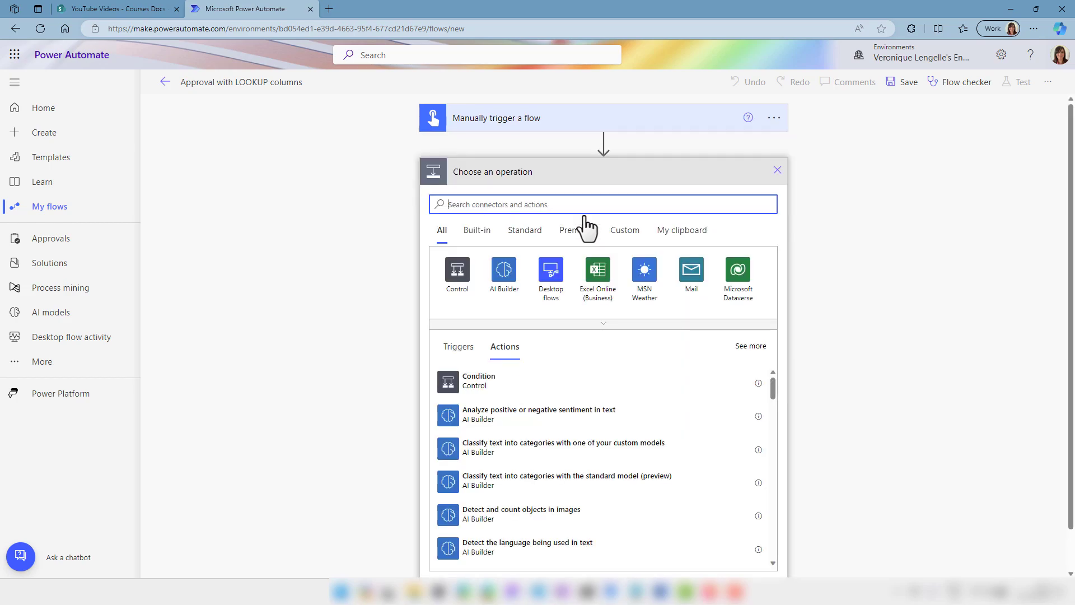
type("ge")
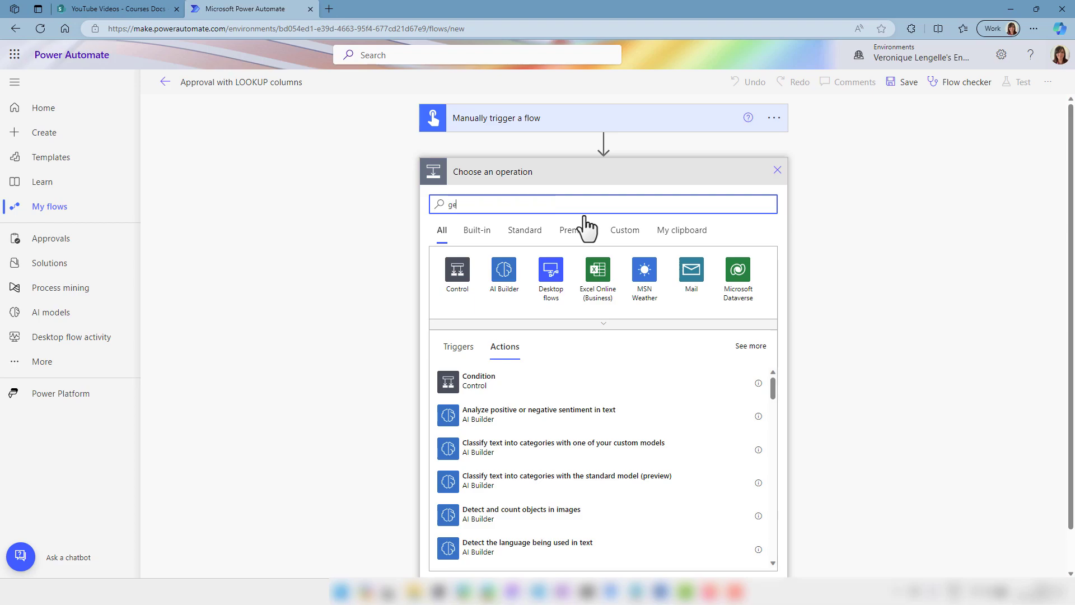
type("t files")
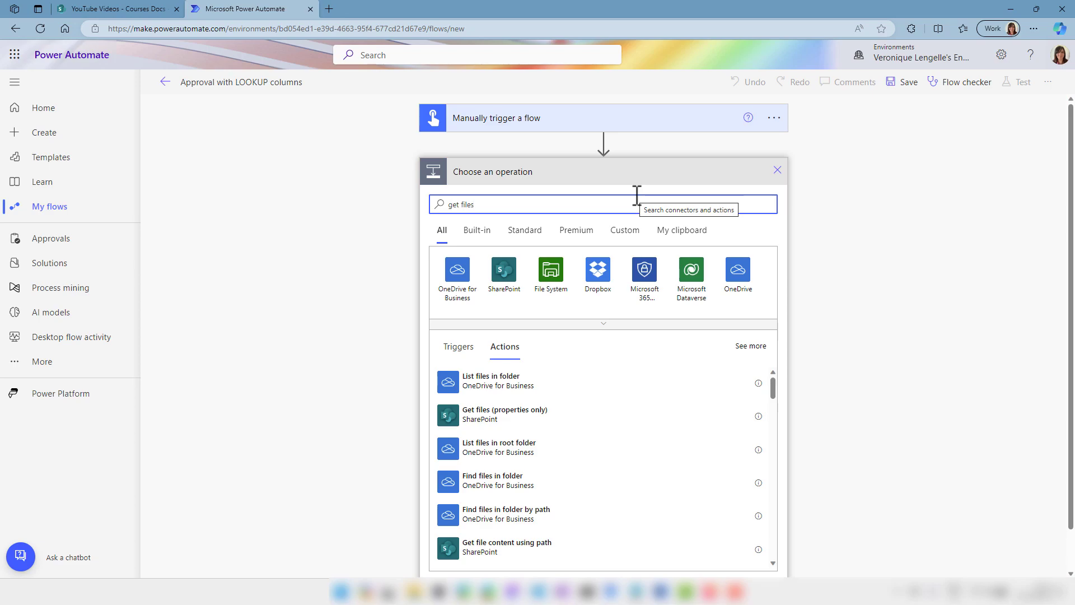
left_click(552, 419)
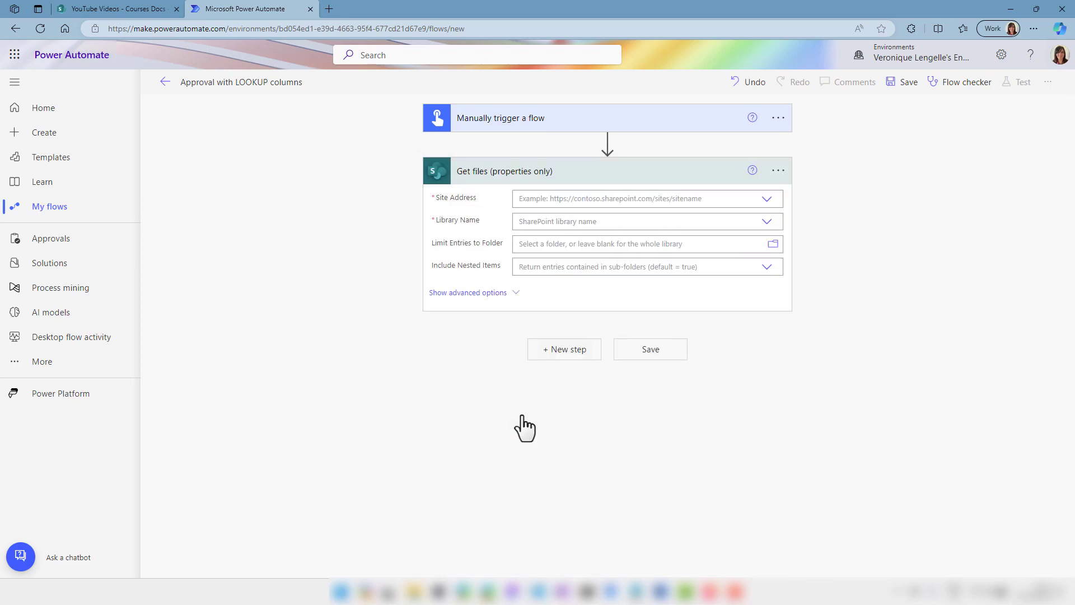
- Set Get files to the YouTube Videos site and Courses Docs library, showing advanced options
left_click(602, 235)
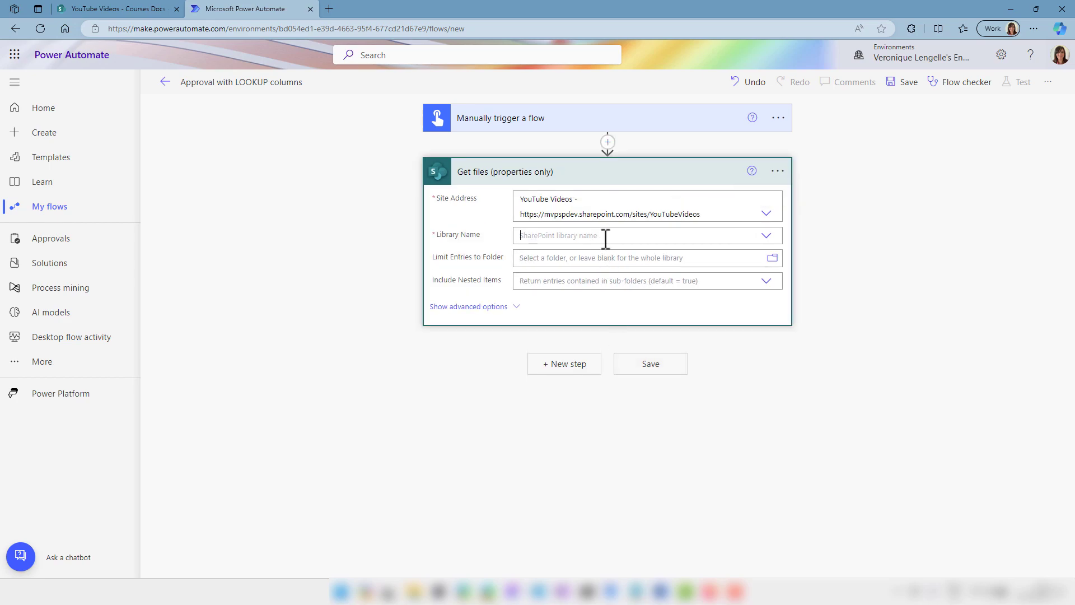
left_click(585, 253)
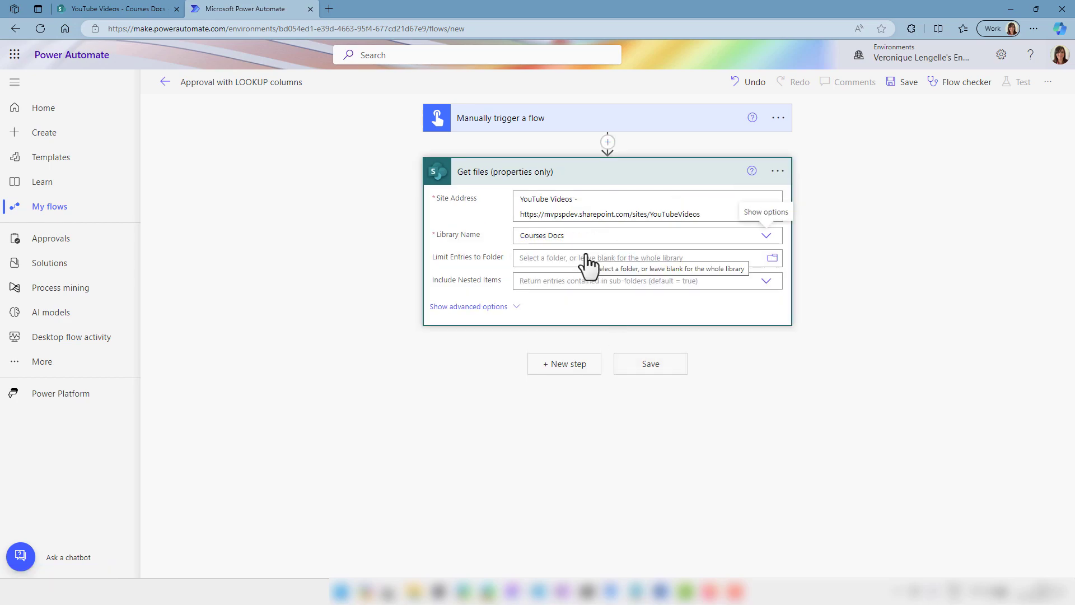
left_click(515, 307)
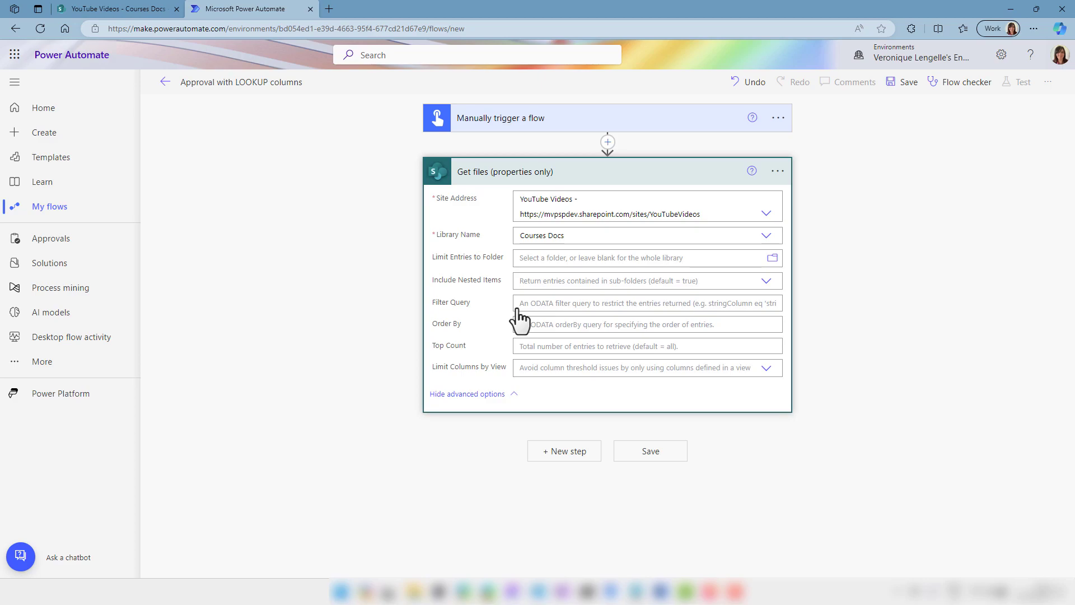
left_click(138, 9)
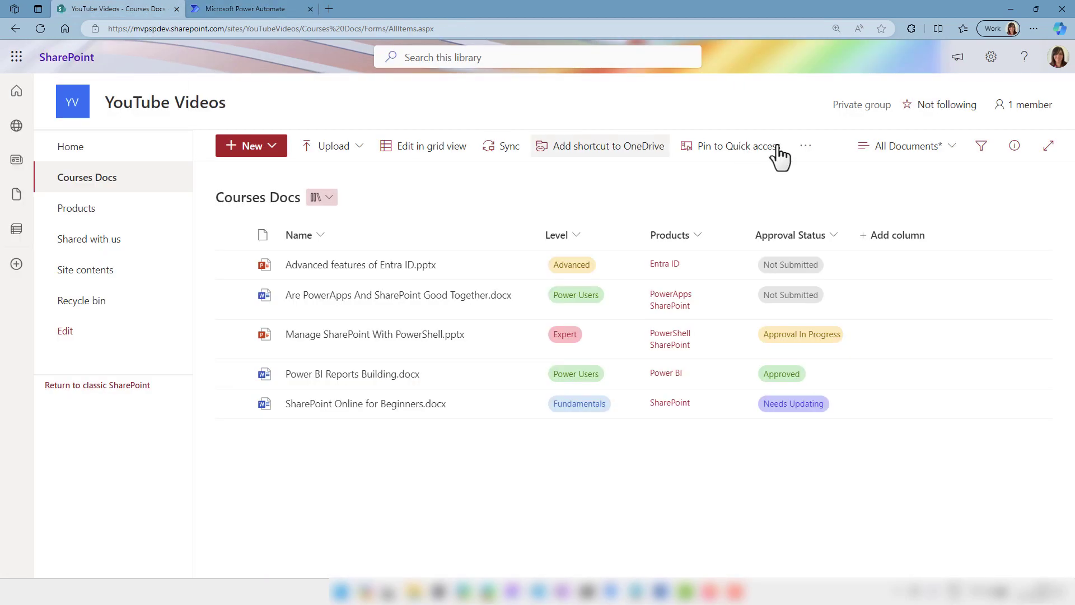
- Open the Approval Status column's library settings and select its internal name ApprovalStatus in the URL
left_click(990, 59)
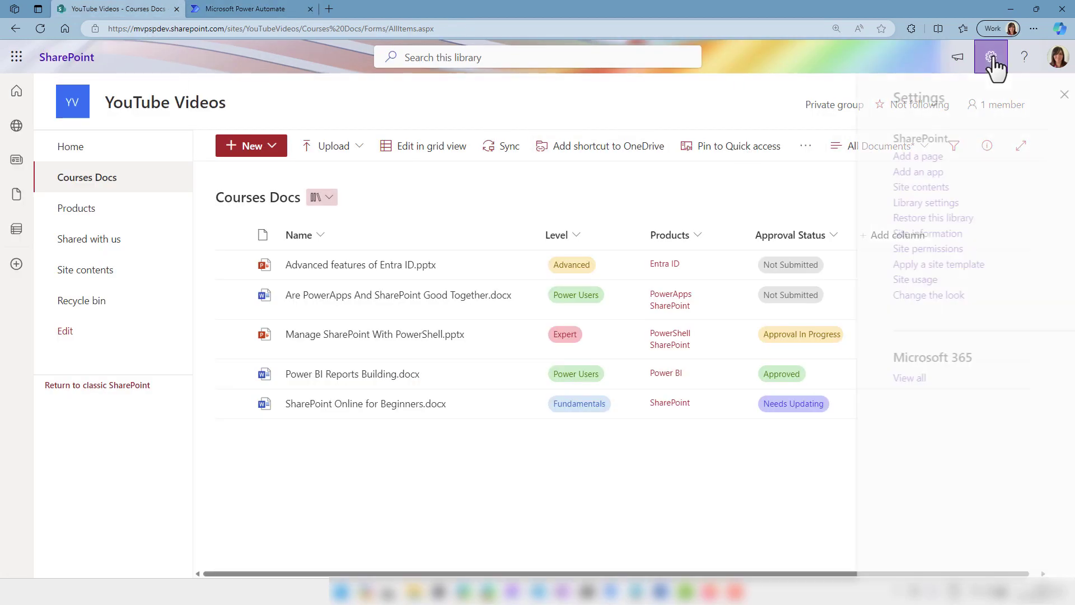
left_click(916, 204)
left_click(914, 252)
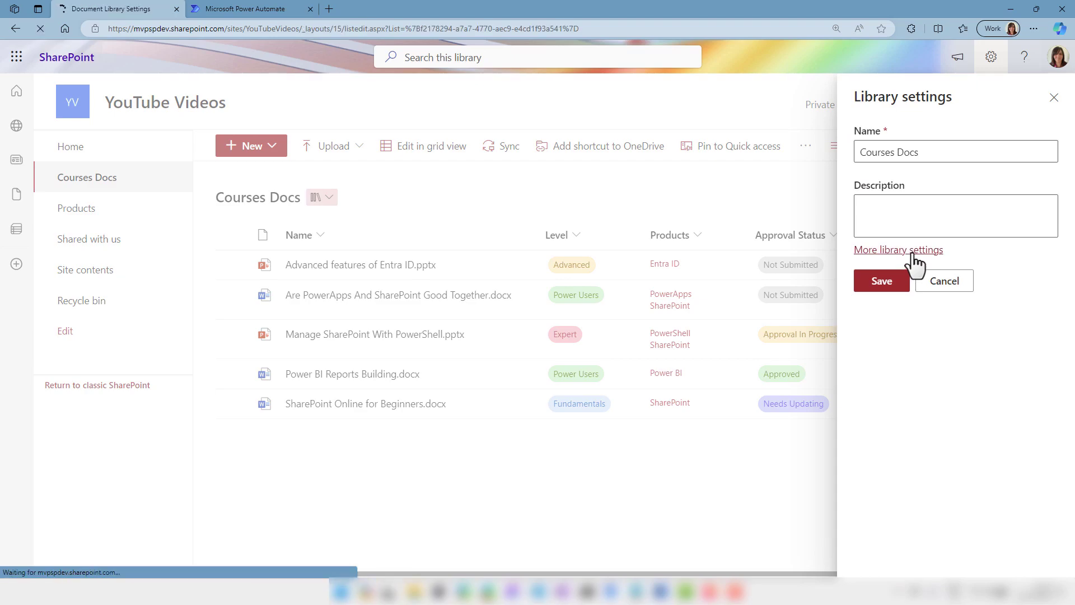
scroll(859, 286, "down", 3)
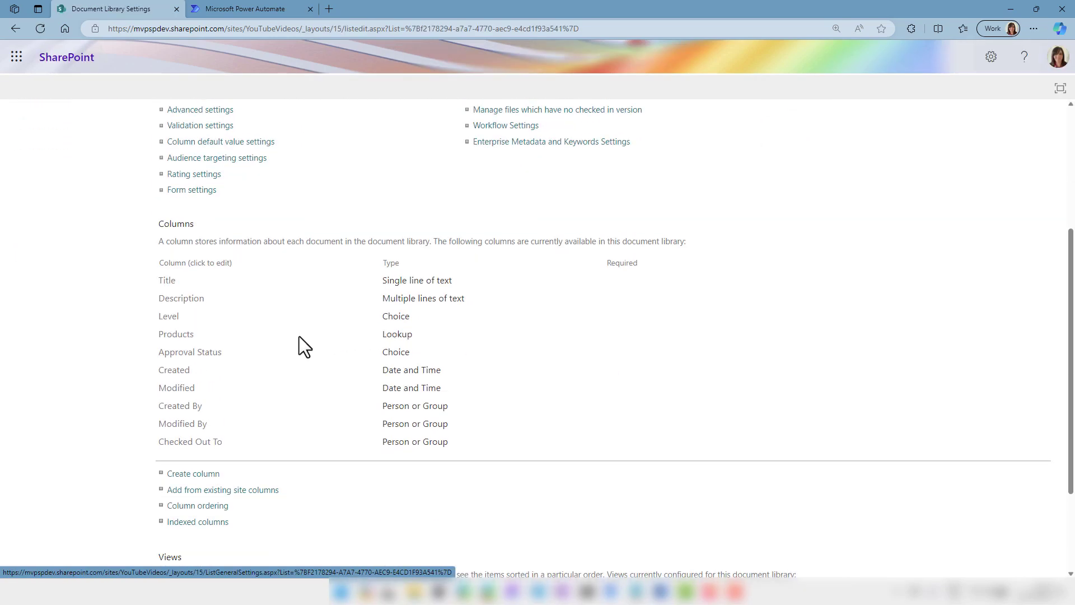
left_click(211, 354)
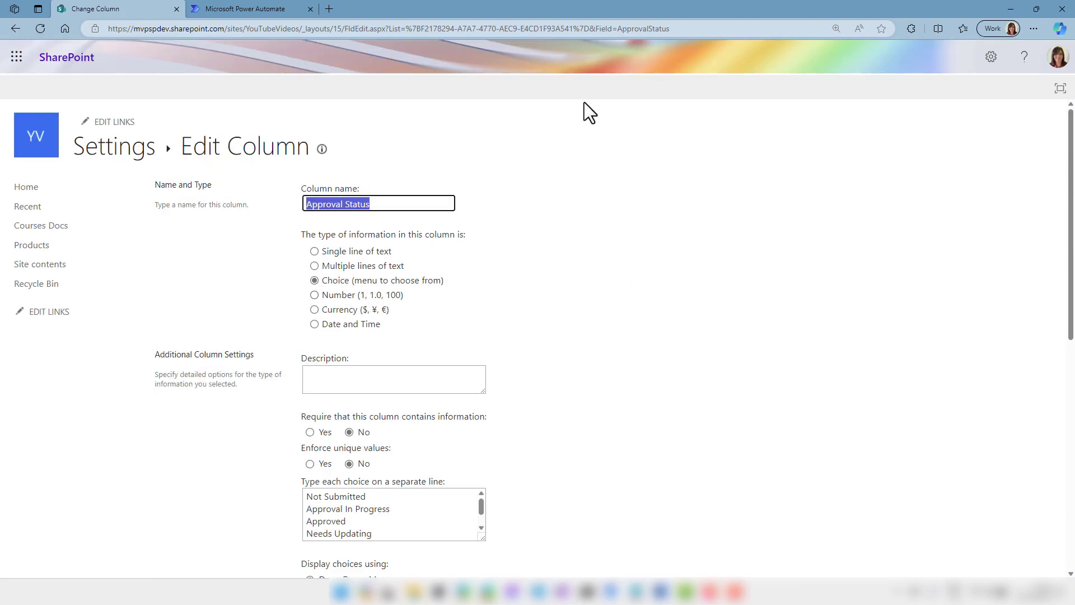
left_click(646, 33)
left_click(635, 29)
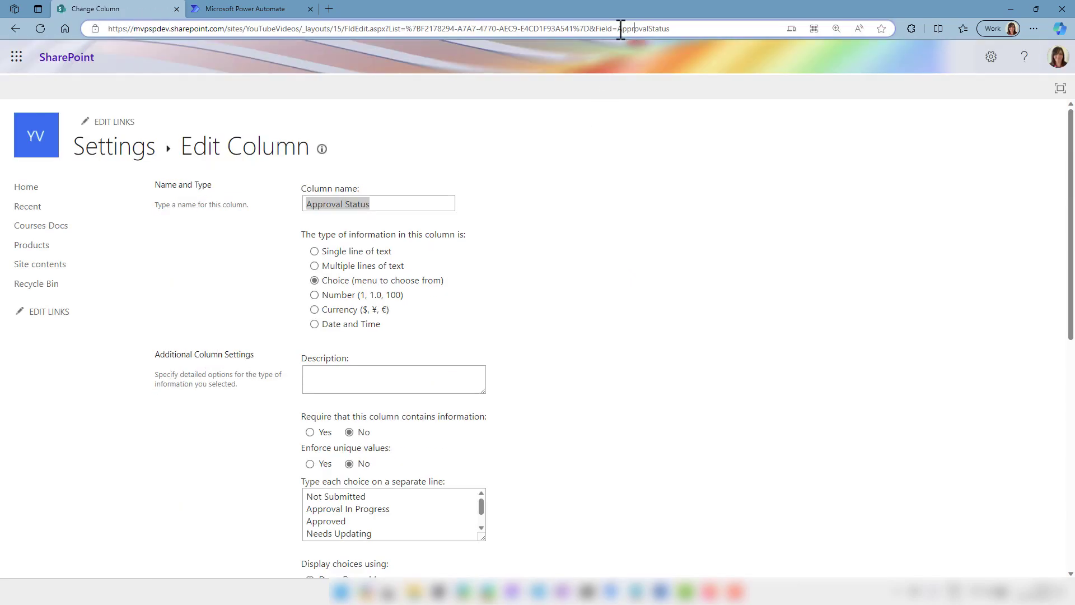
left_click_drag(621, 29, 674, 32)
key("ctrl+c")
- Enter the Get files filter query ApprovalStatus eq 'Approval In Progress'
left_click(244, 8)
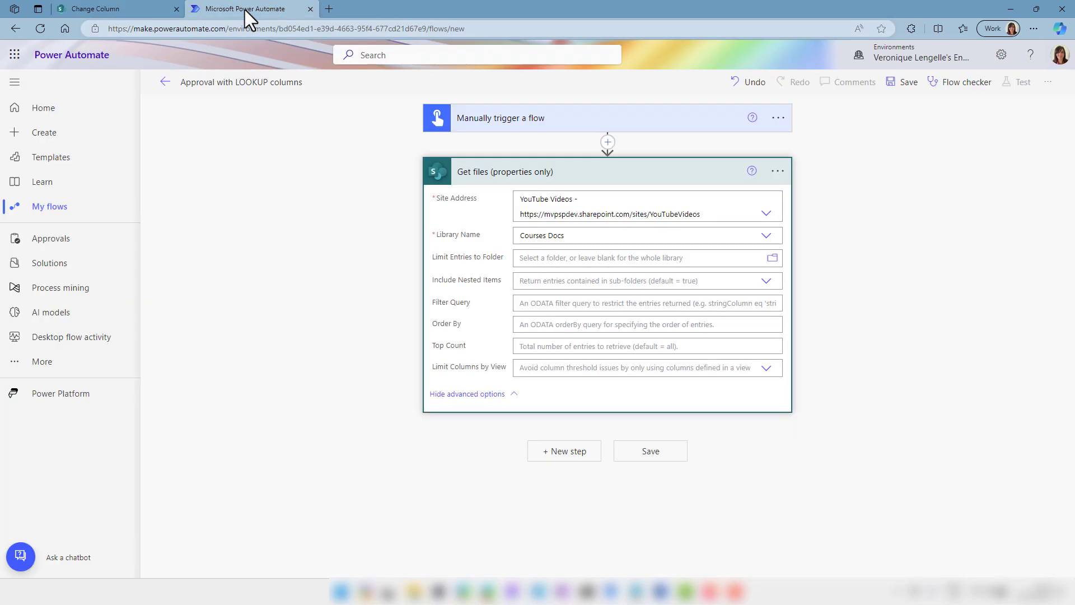
left_click(547, 303)
key("ctrl+v")
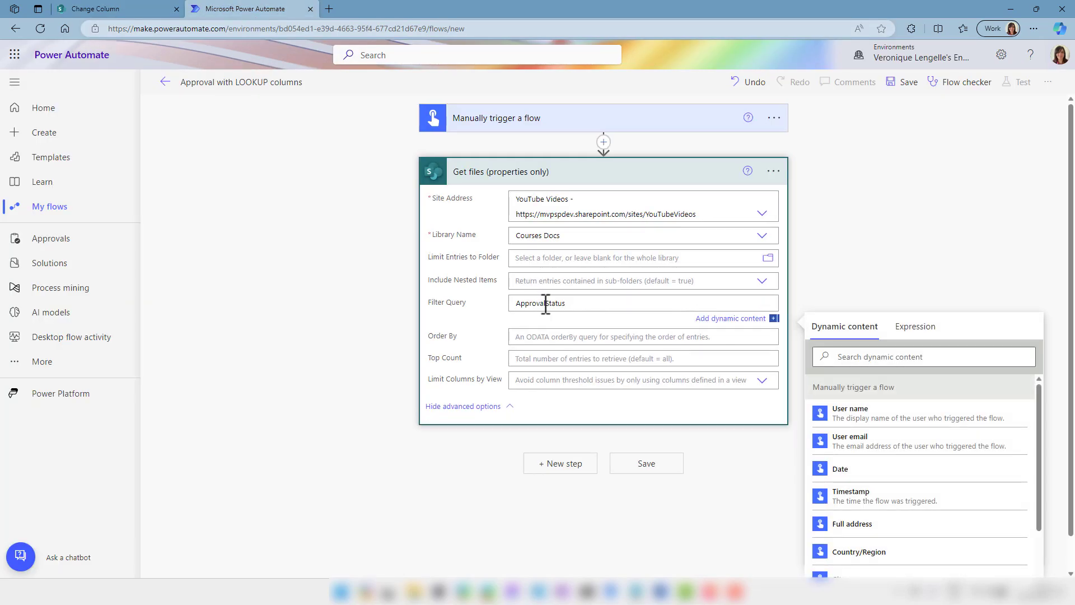
type("eq 'Approval In Progress")
left_click(153, 12)
- Open Courses Docs to review each file's Level, Products and Approval Status values
left_click(51, 226)
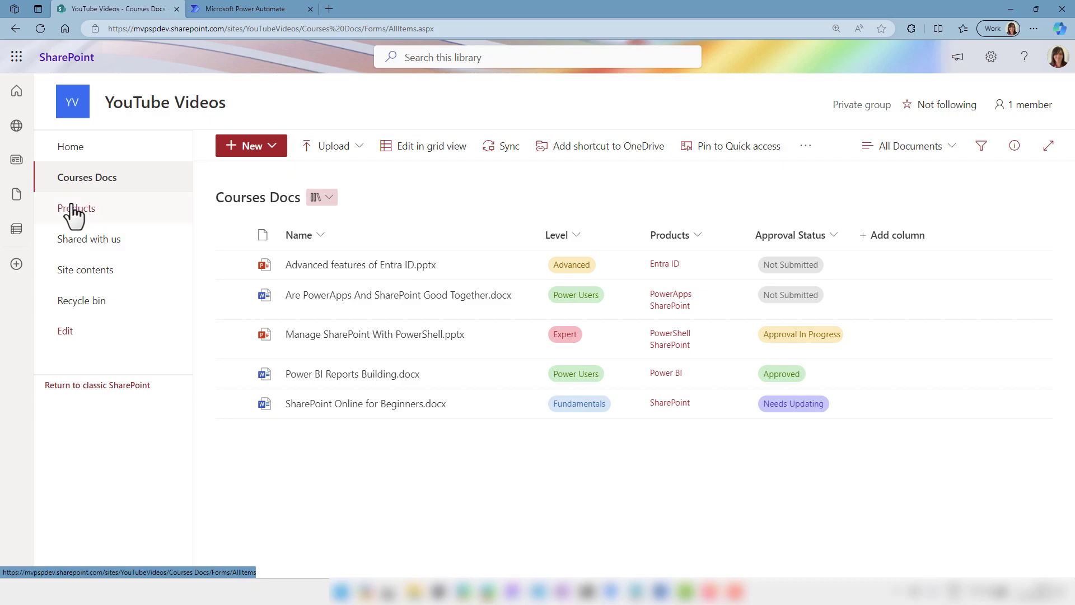
left_click(276, 9)
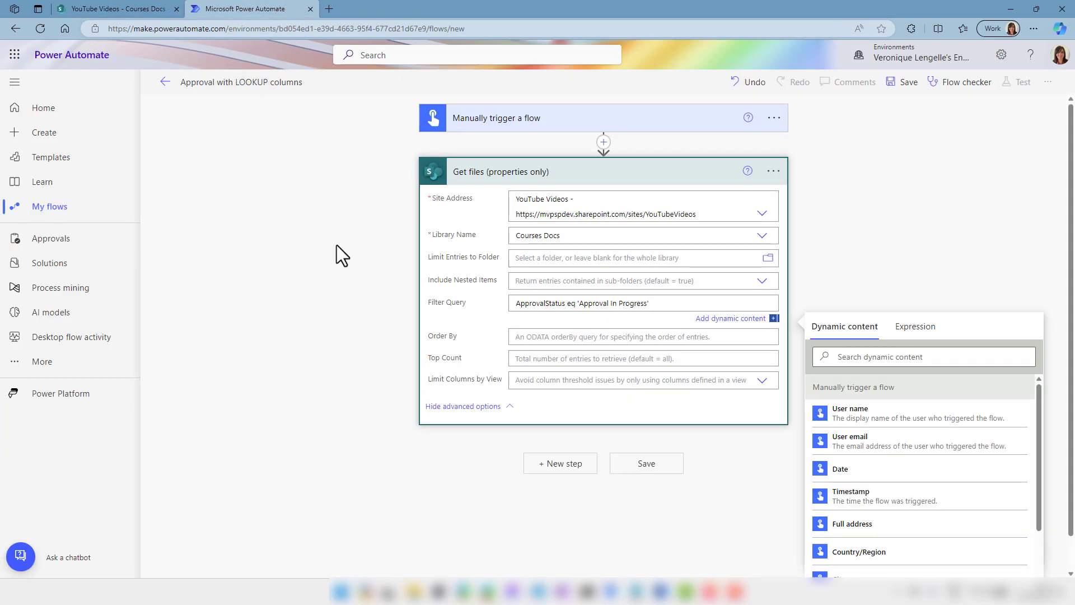
- Add a Data Operation Select action after Get files
left_click(567, 467)
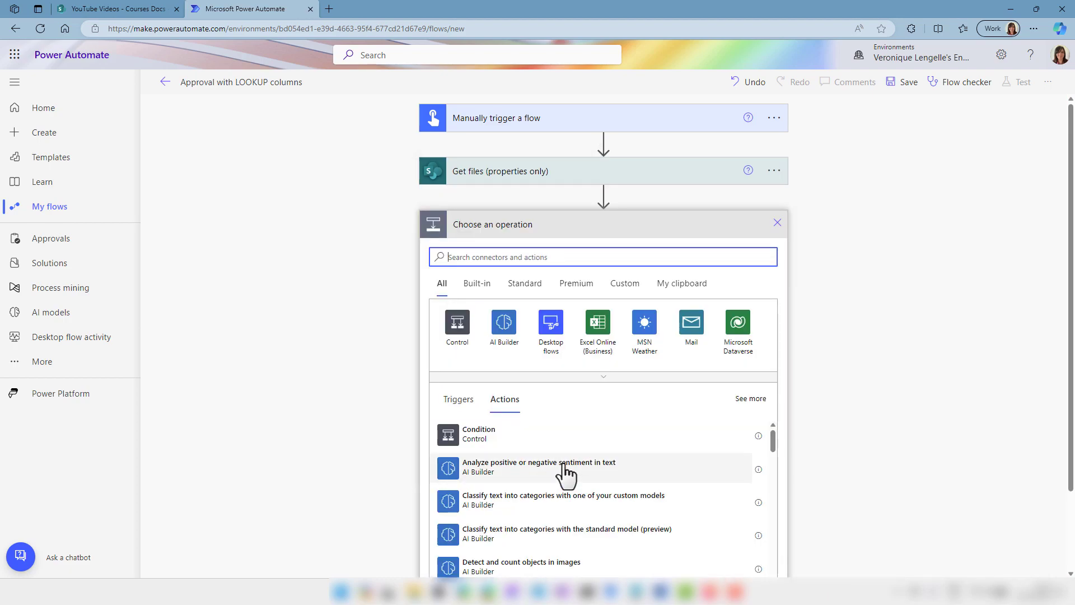
type("select")
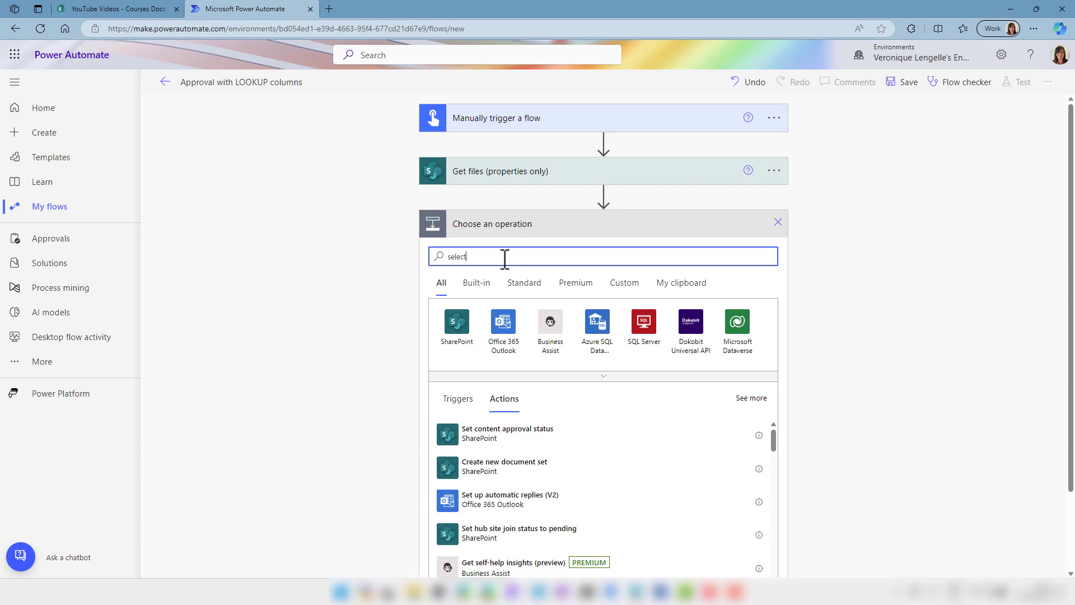
left_click(504, 322)
left_click(503, 438)
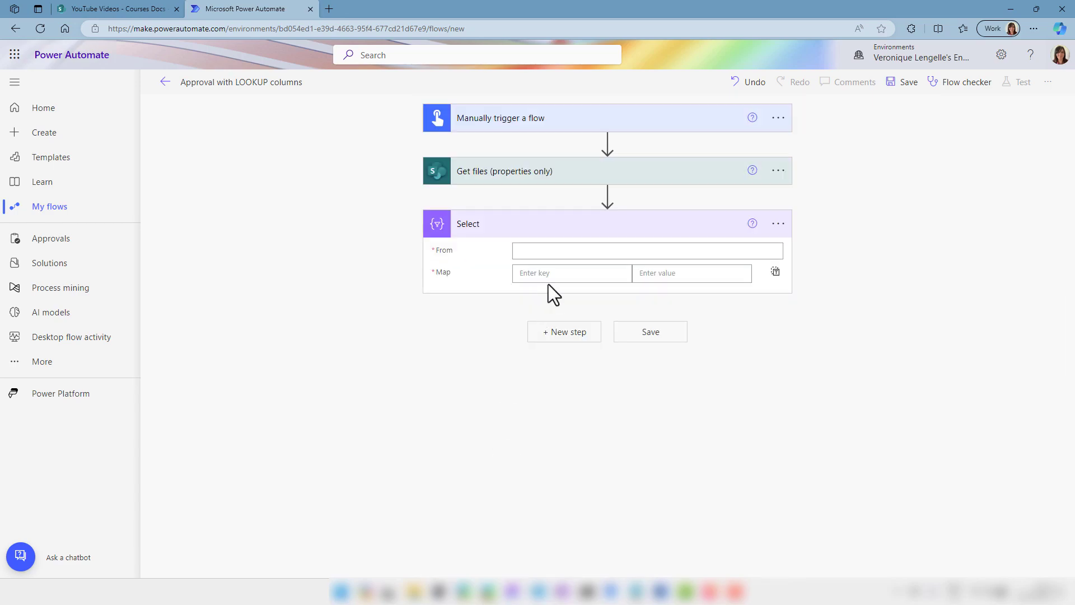
- Set Select's From to value and add 'Products' as the first map key
left_click(552, 251)
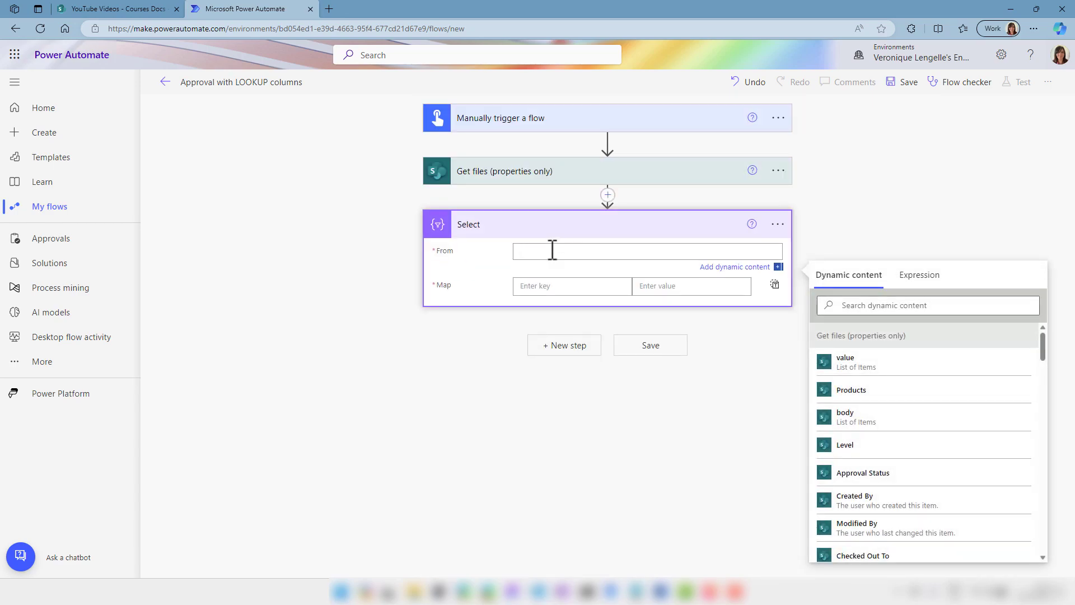
left_click(884, 377)
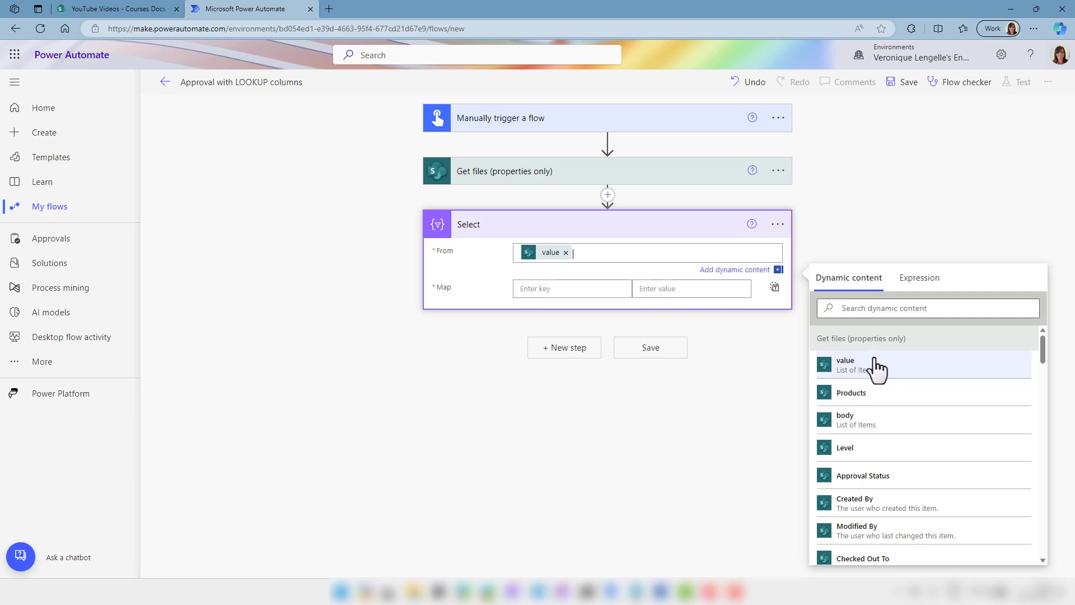
left_click(557, 288)
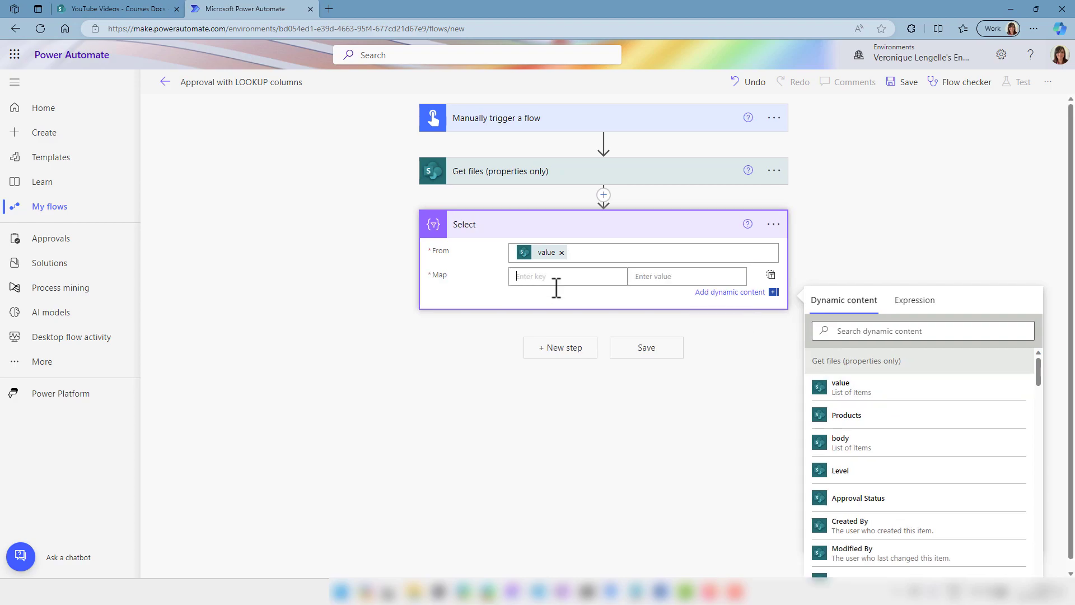
type("Products")
left_click(660, 276)
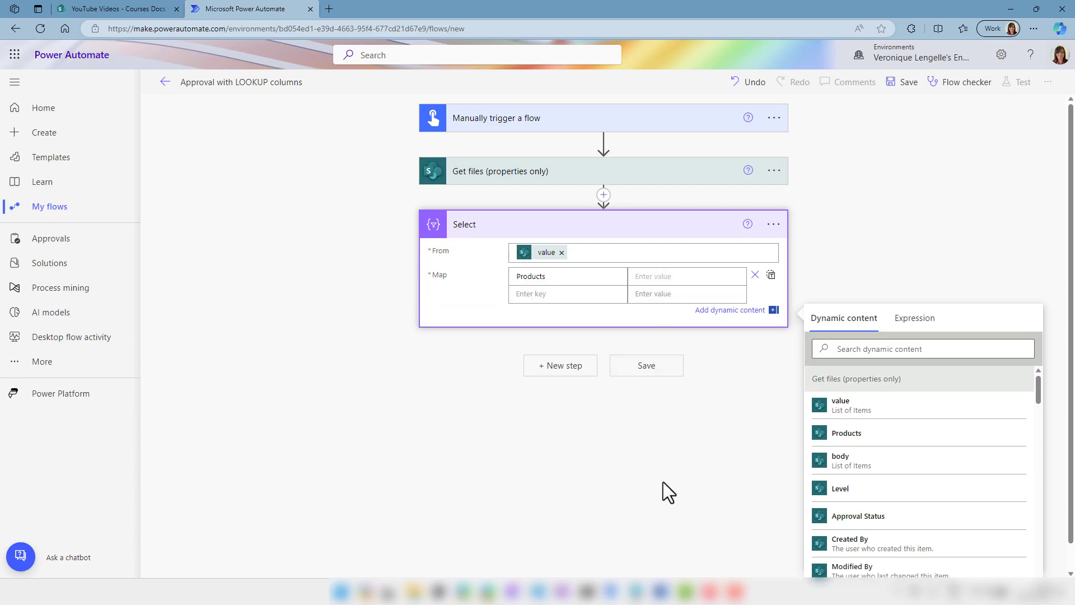
key("alt+Tab")
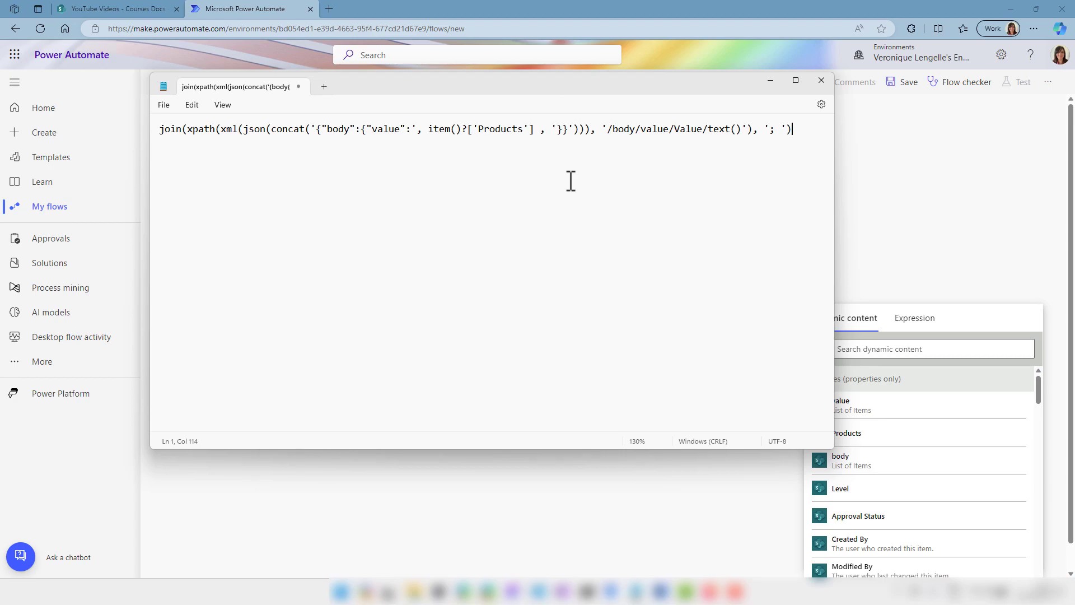
- Copy the full join(xpath(...)) expression with its '; ' separator from Notepad into the expression editor
left_click(497, 130)
left_click(776, 130)
left_click_drag(776, 129, 779, 131)
left_click_drag(802, 130, 144, 138)
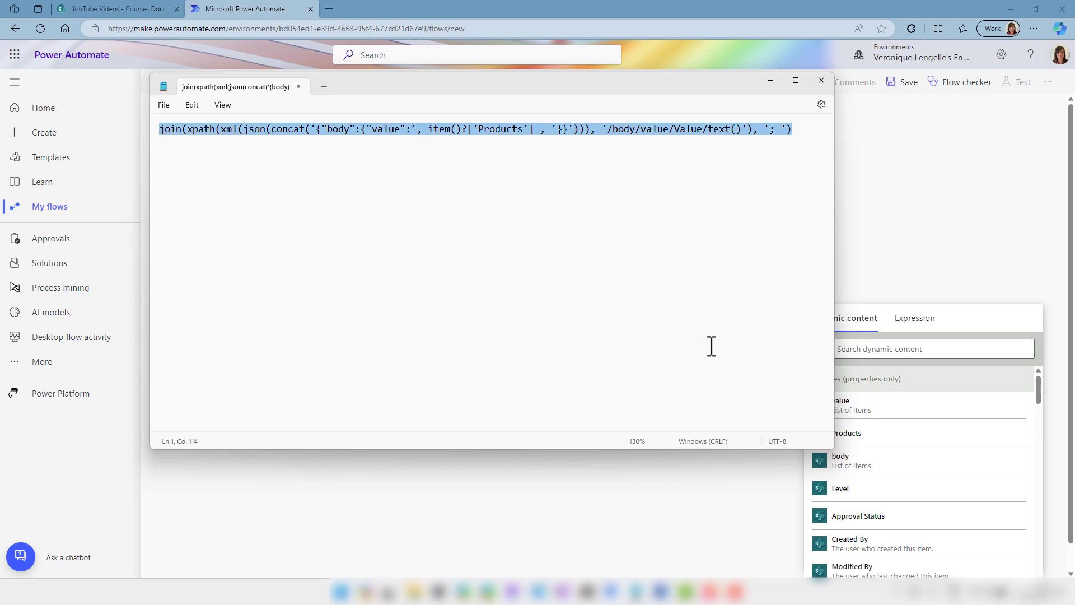
left_click(934, 325)
key("ctrl+v")
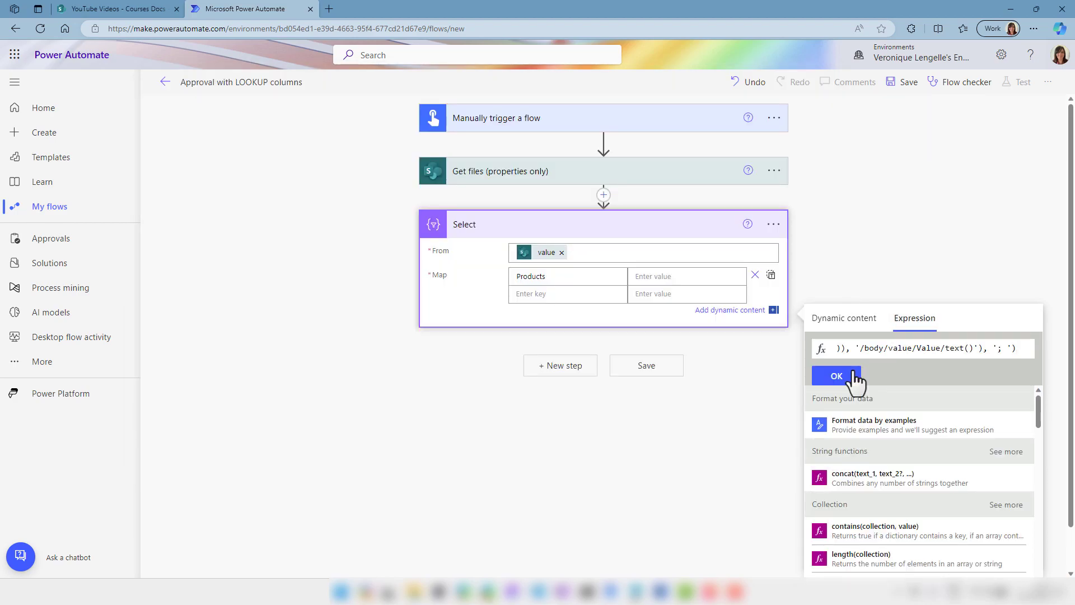
- Insert the expression as the Products value and map Level to Level Value
left_click(844, 376)
left_click(560, 297)
type("Level")
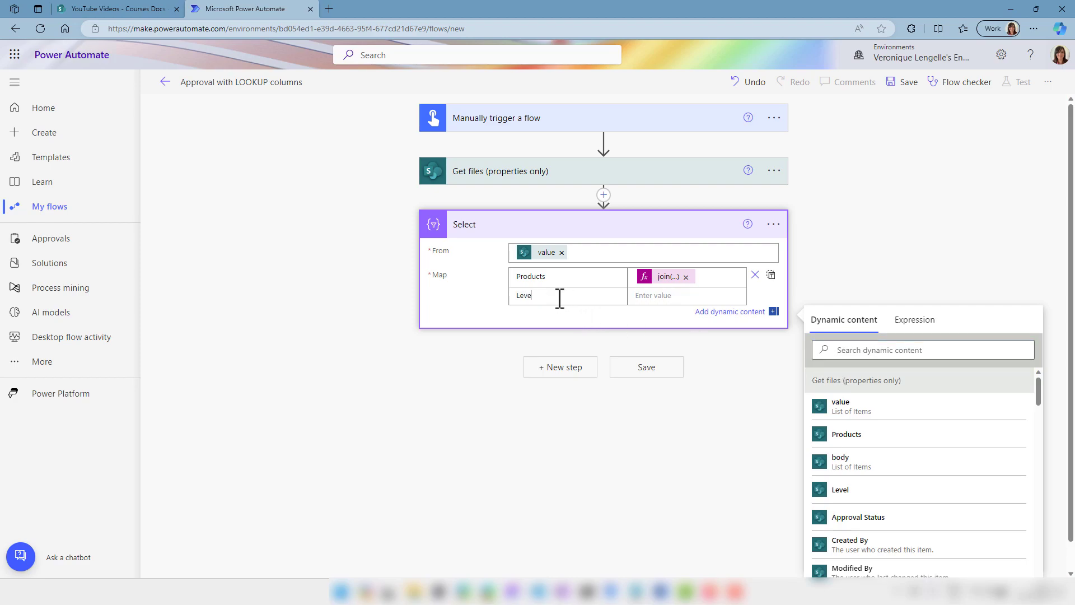
left_click(890, 353)
type("level")
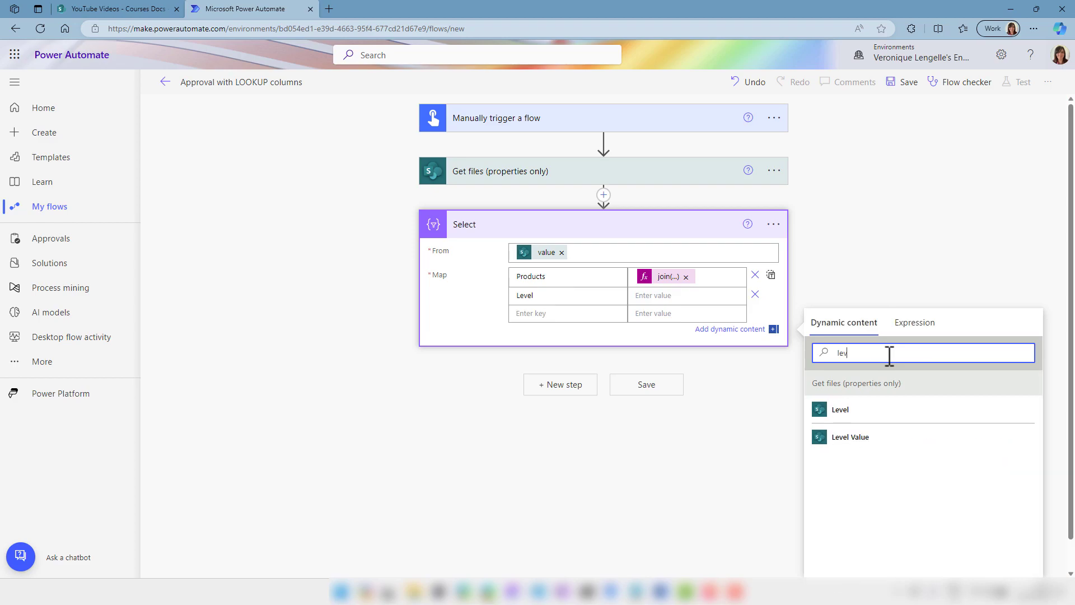
left_click(858, 440)
- Map Document Name to File name with extension and save the flow
left_click(542, 318)
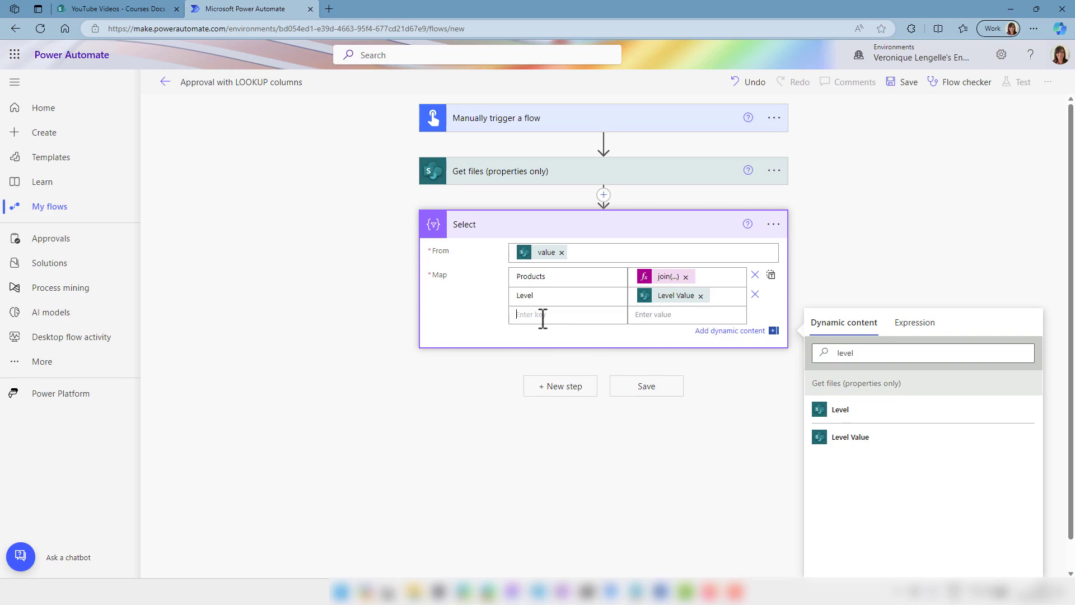
type("Document Name")
left_click(666, 315)
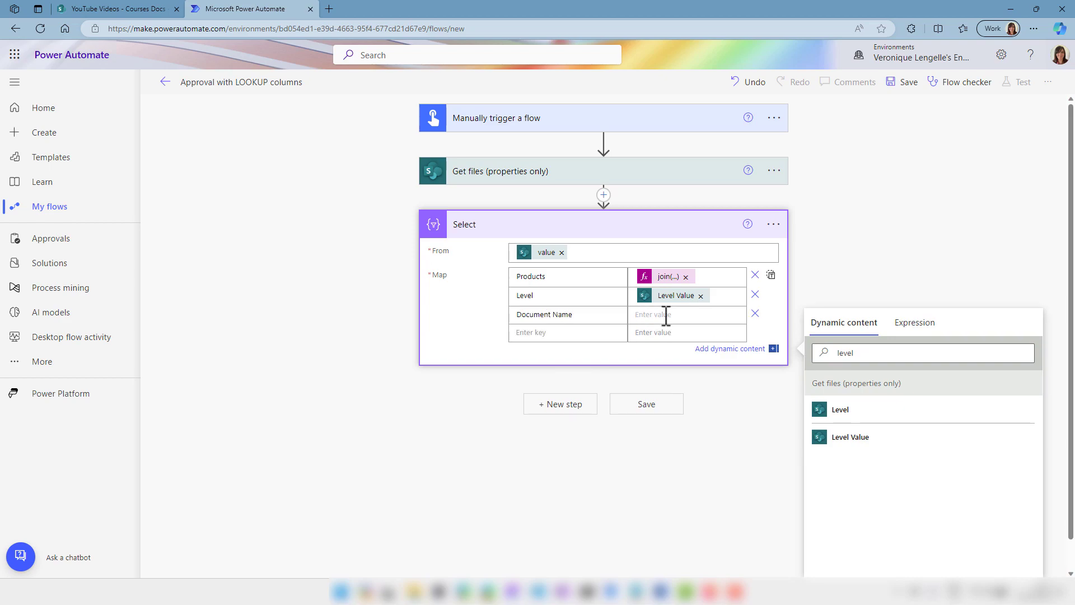
left_click(882, 354)
key("ctrl+a")
type("ex")
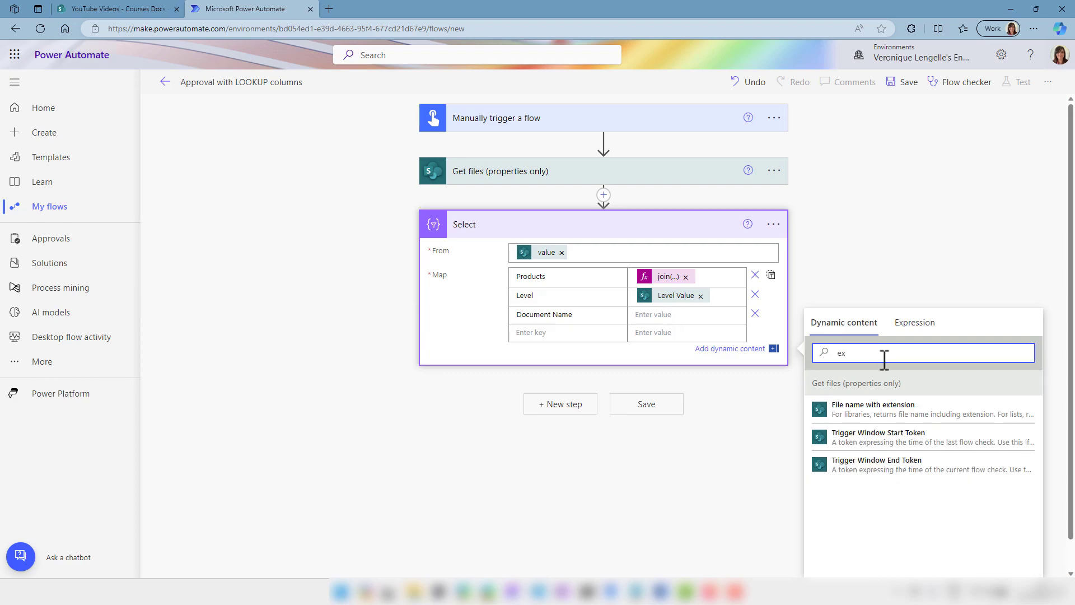
left_click(866, 417)
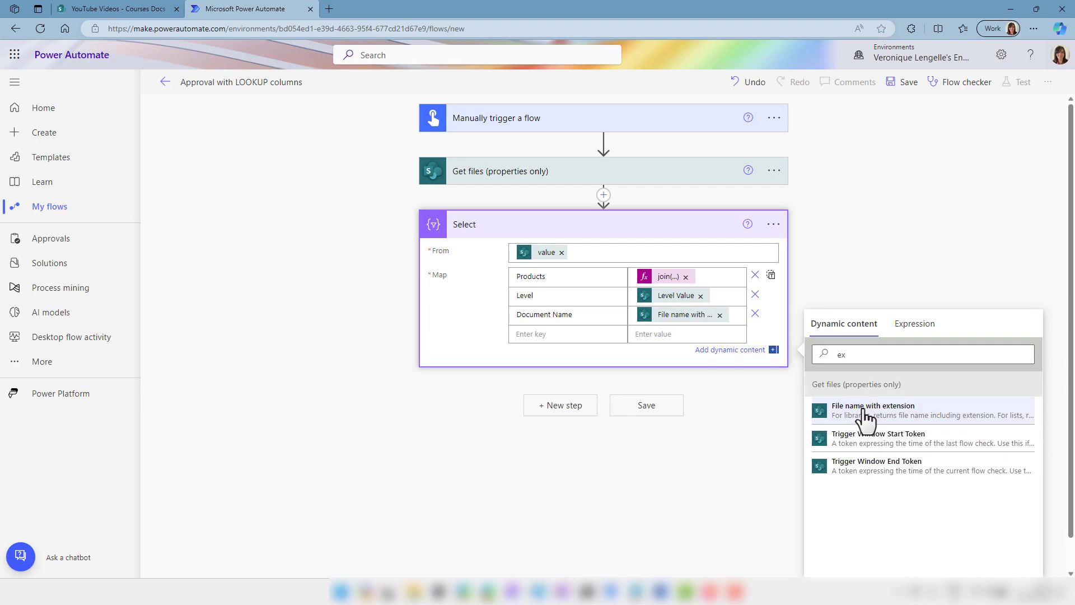
left_click(646, 405)
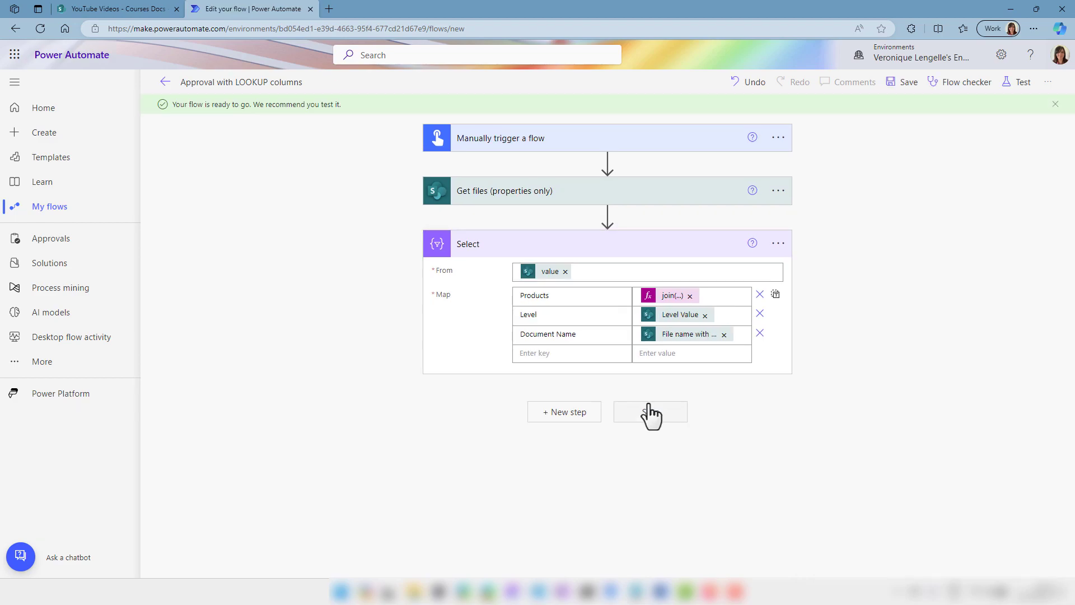
- Run a manual test of the flow through to success
left_click(1023, 82)
left_click(900, 557)
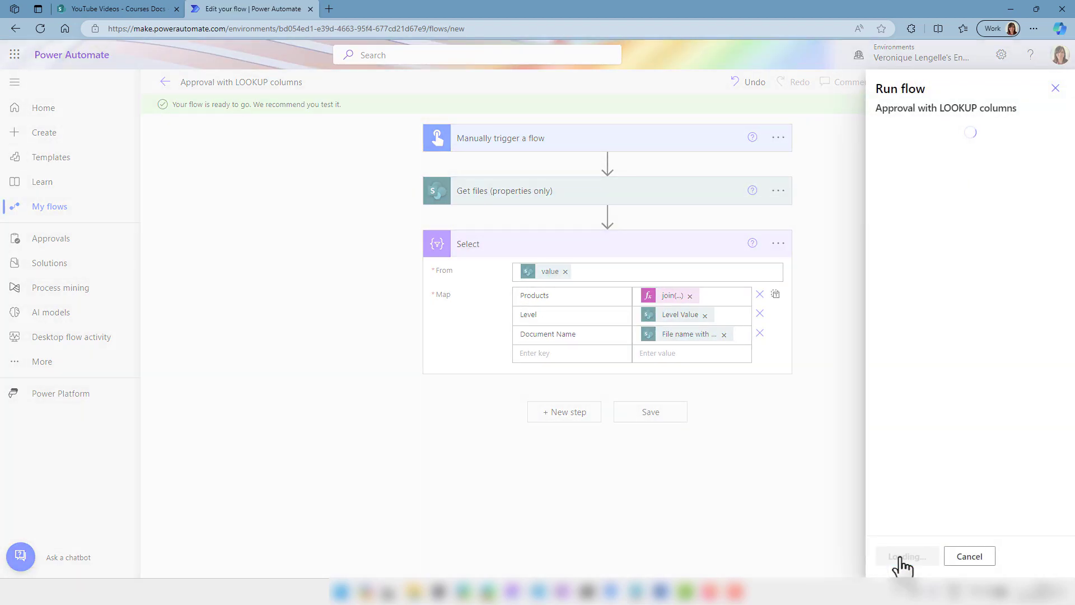
left_click(902, 558)
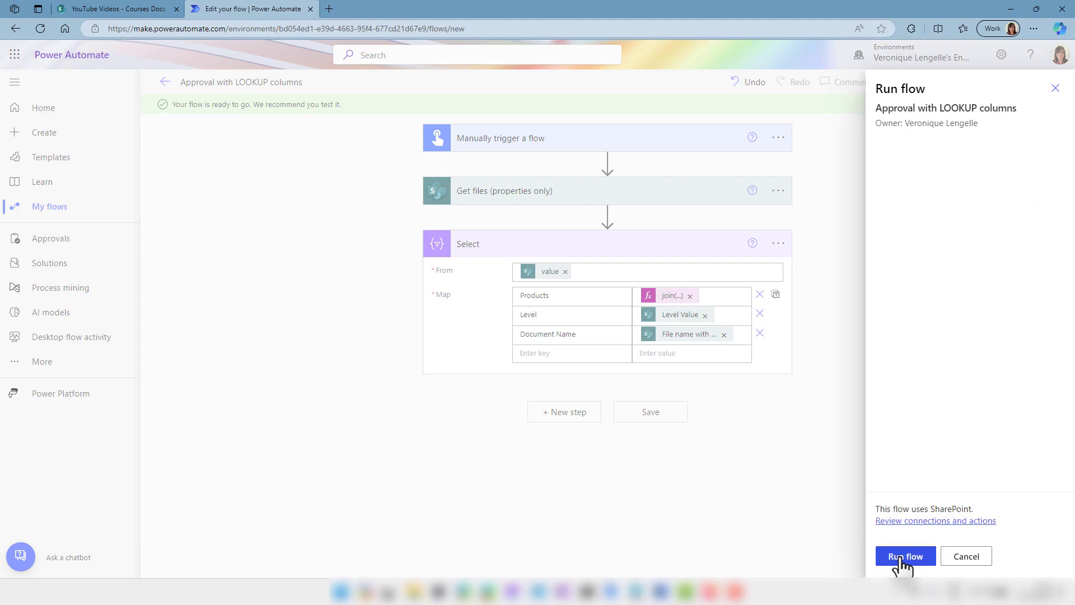
left_click(900, 557)
left_click(899, 558)
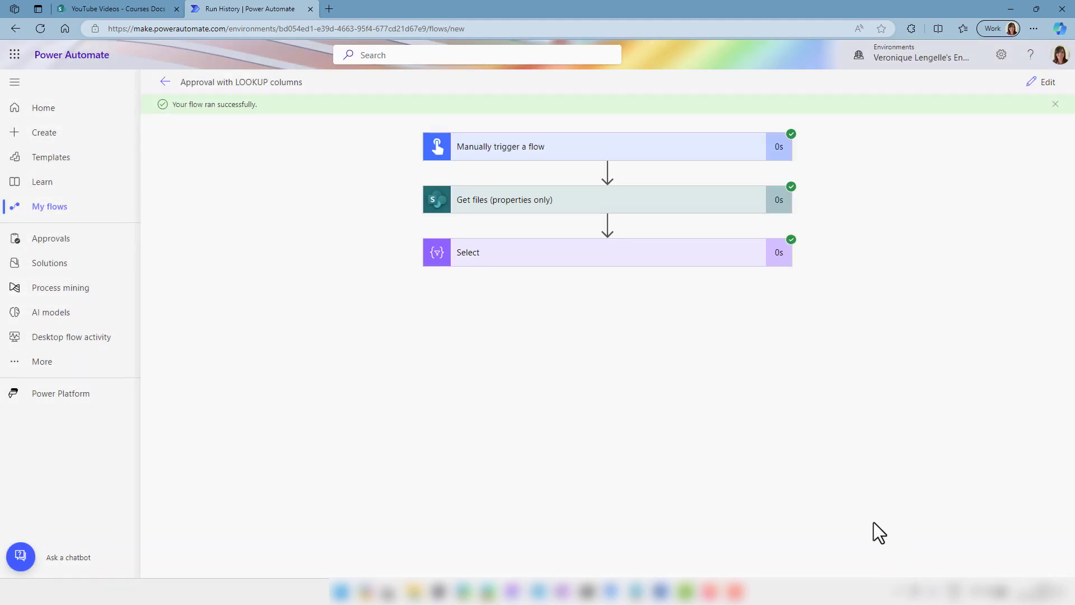
- Check the Select output: PowerShell document returns SharePoint and Expert
left_click(624, 256)
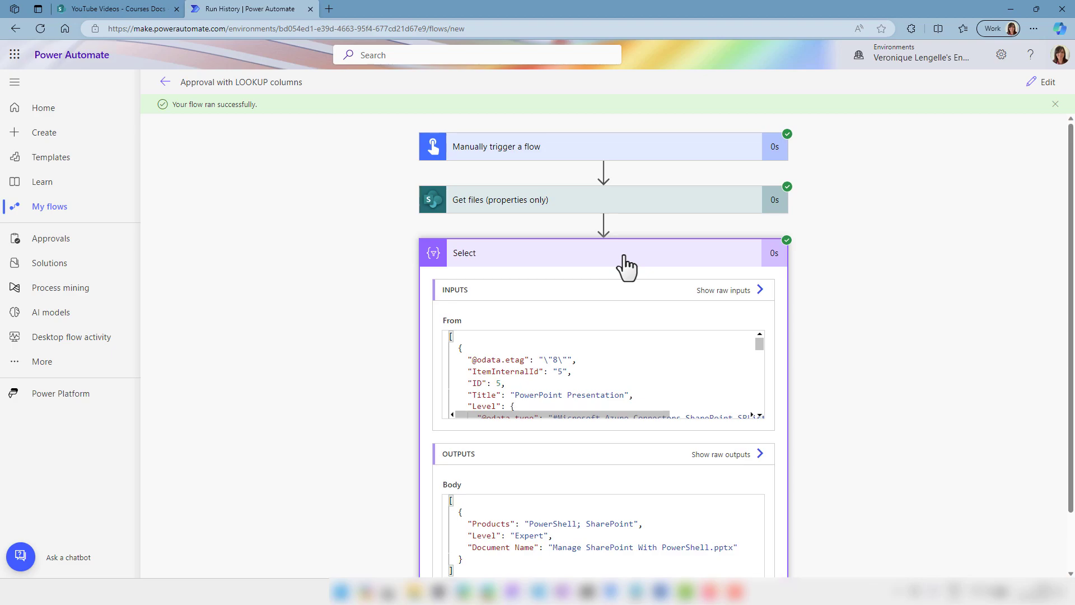
scroll(822, 391, "down", 2)
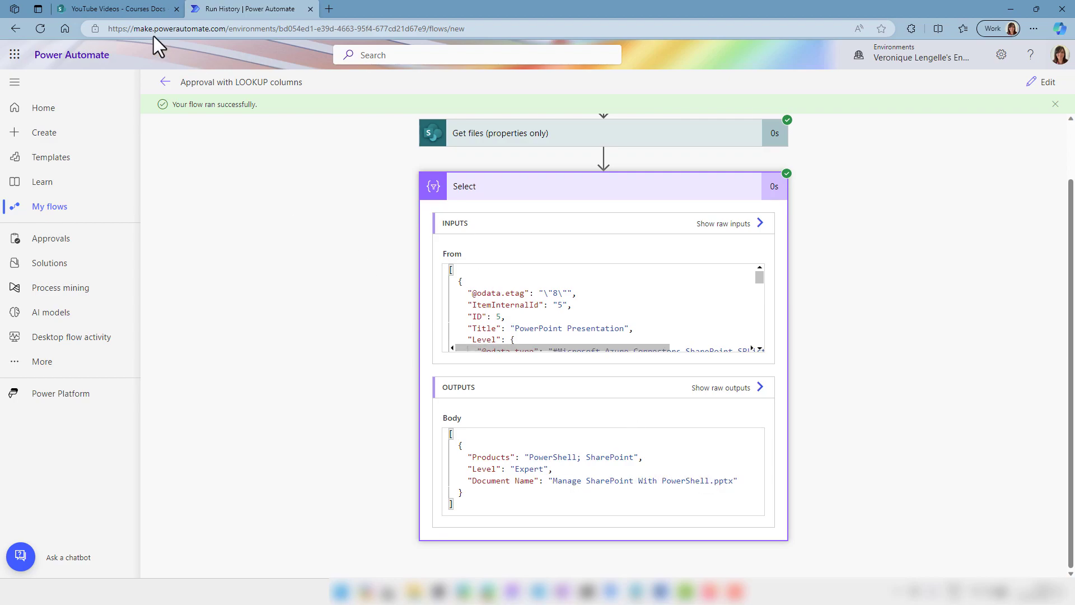
left_click(124, 11)
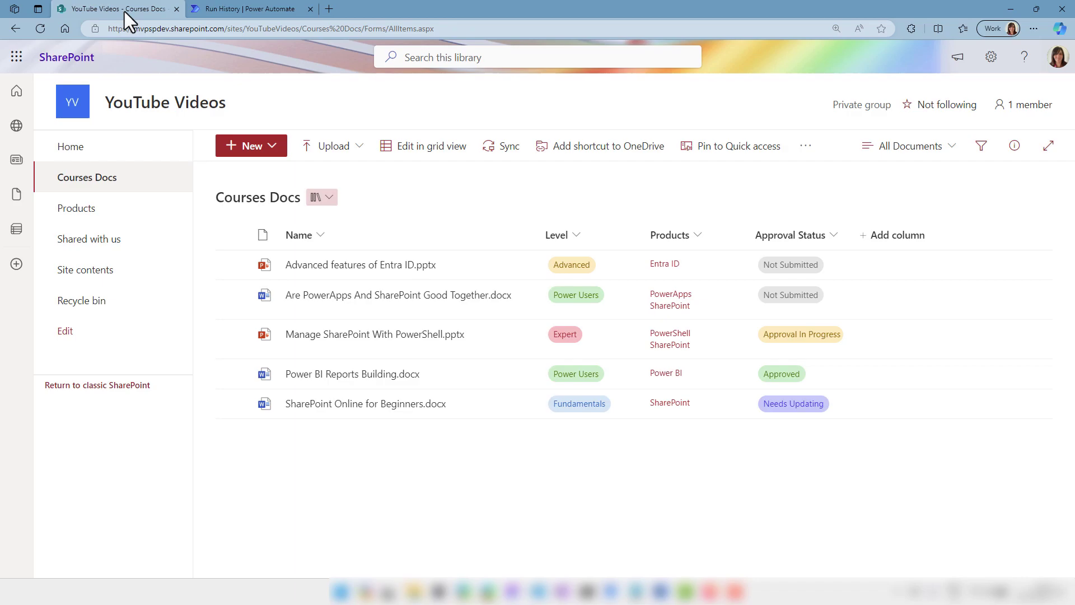
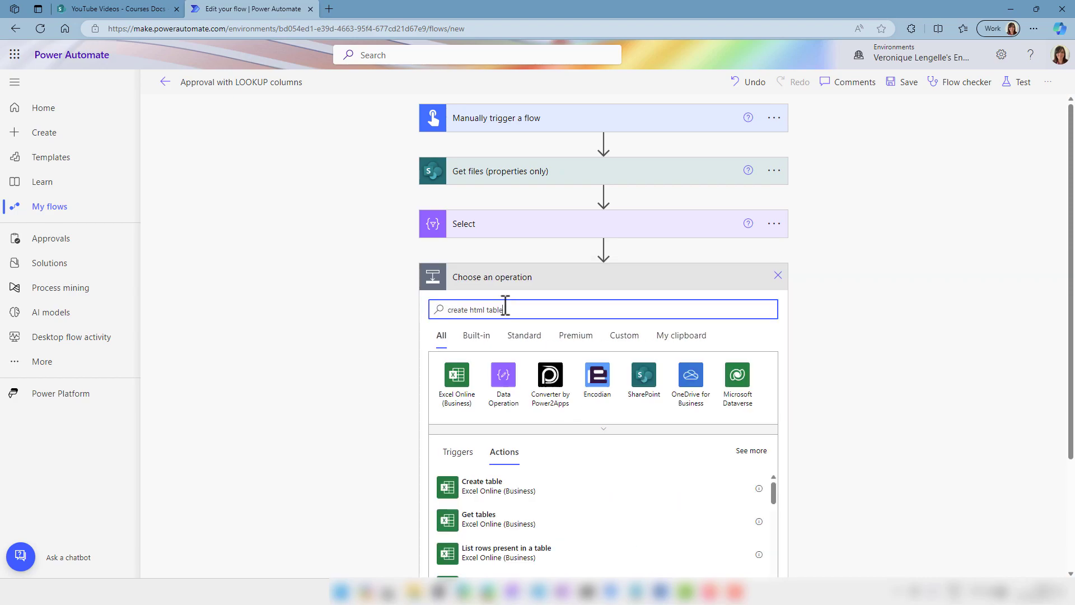
- Add a Create HTML table action after Select, using Select's Output as its From source
scroll(360, 421, "down", 3)
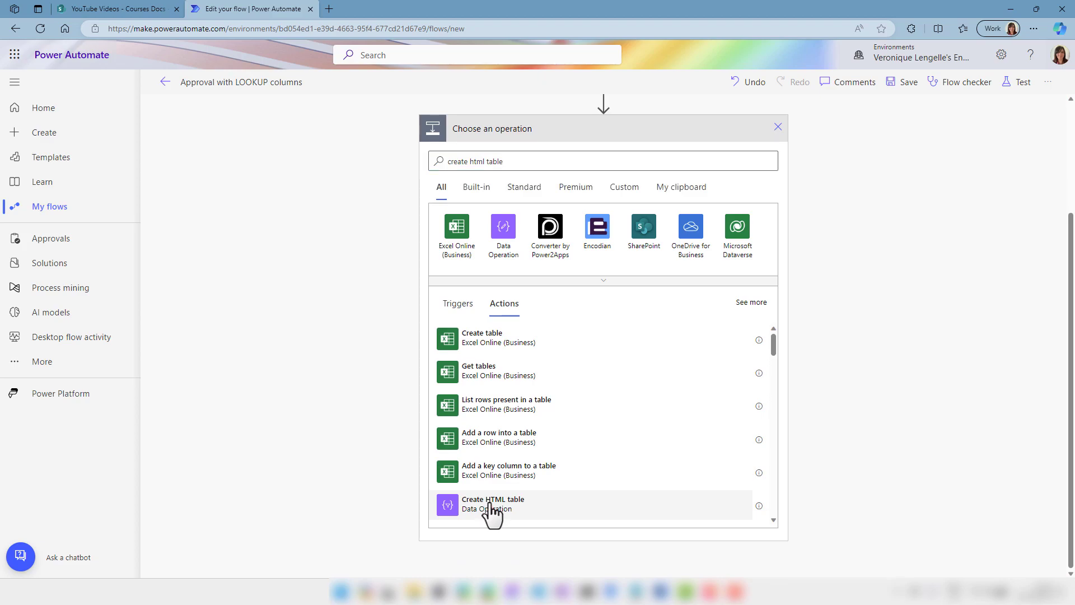
left_click(492, 504)
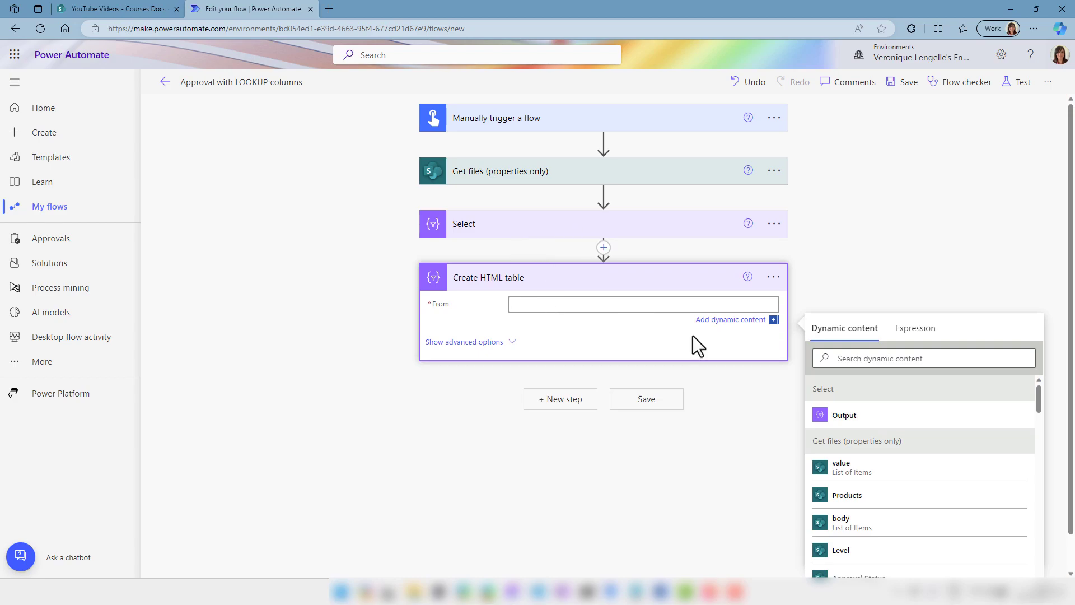
left_click(846, 416)
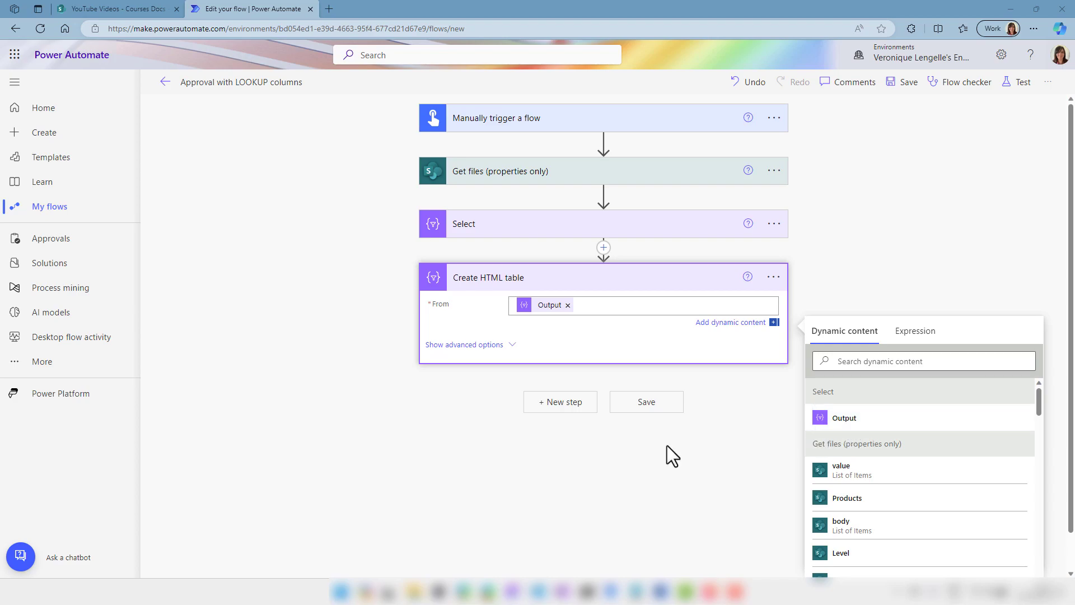
- Add a Compose action and paste the CSS <style> block into its Inputs
left_click(562, 404)
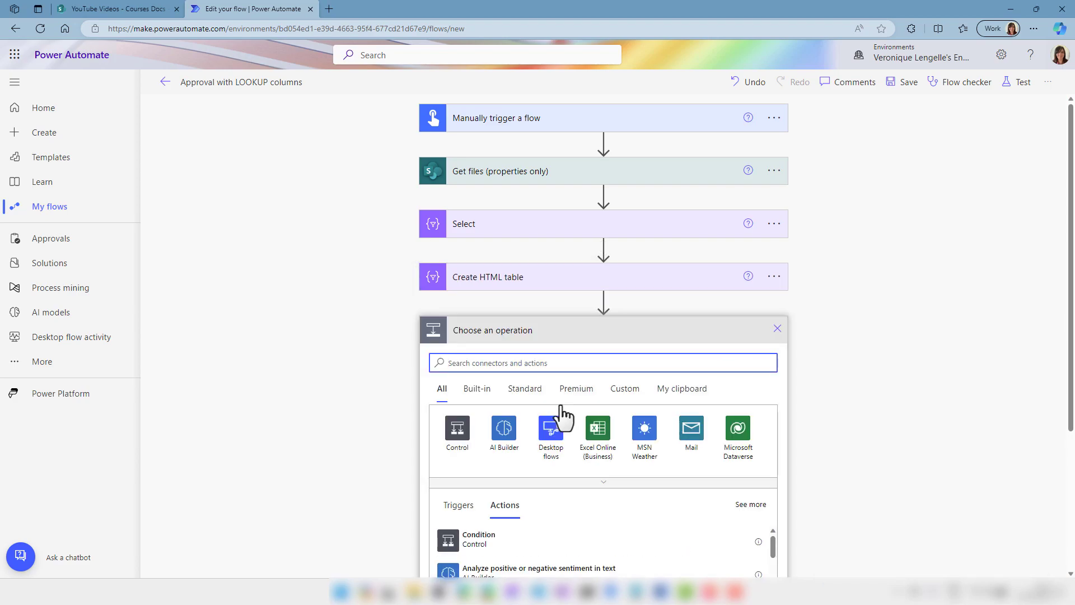
type("compose")
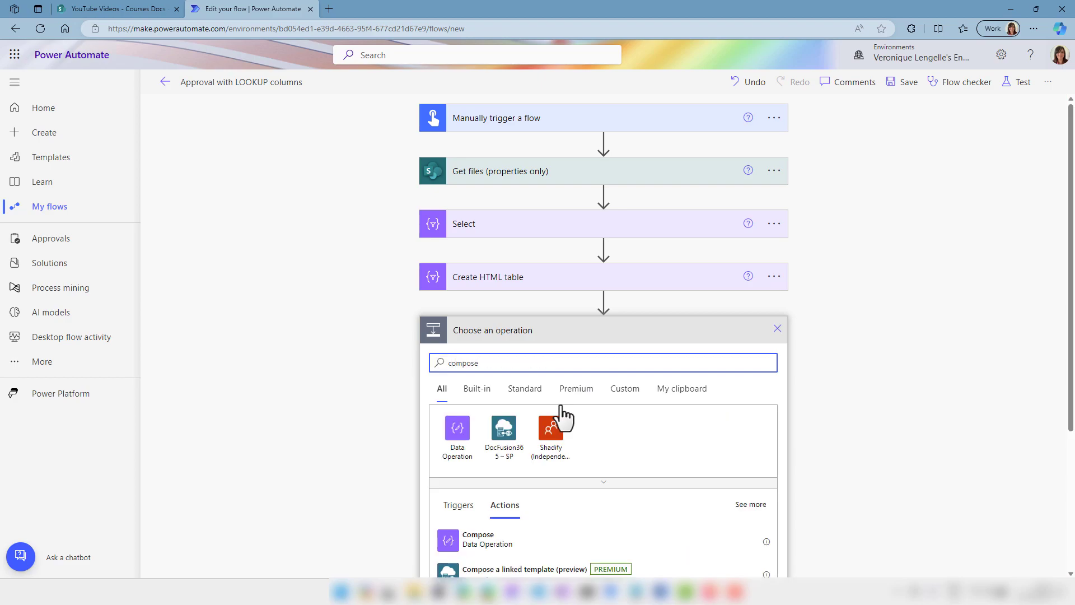
left_click(487, 540)
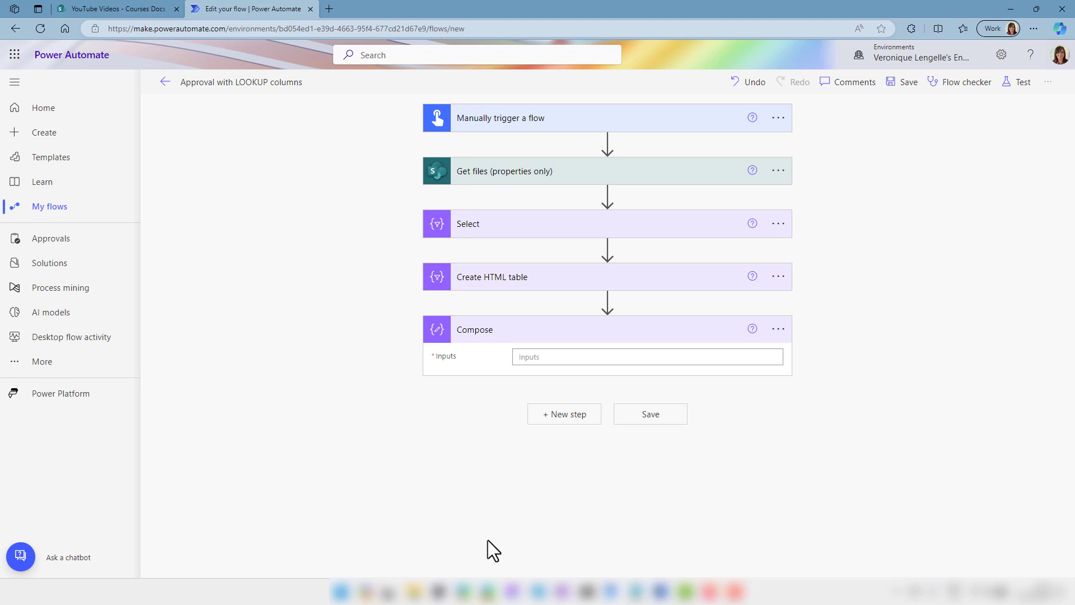
left_click(553, 357)
key("ctrl+v")
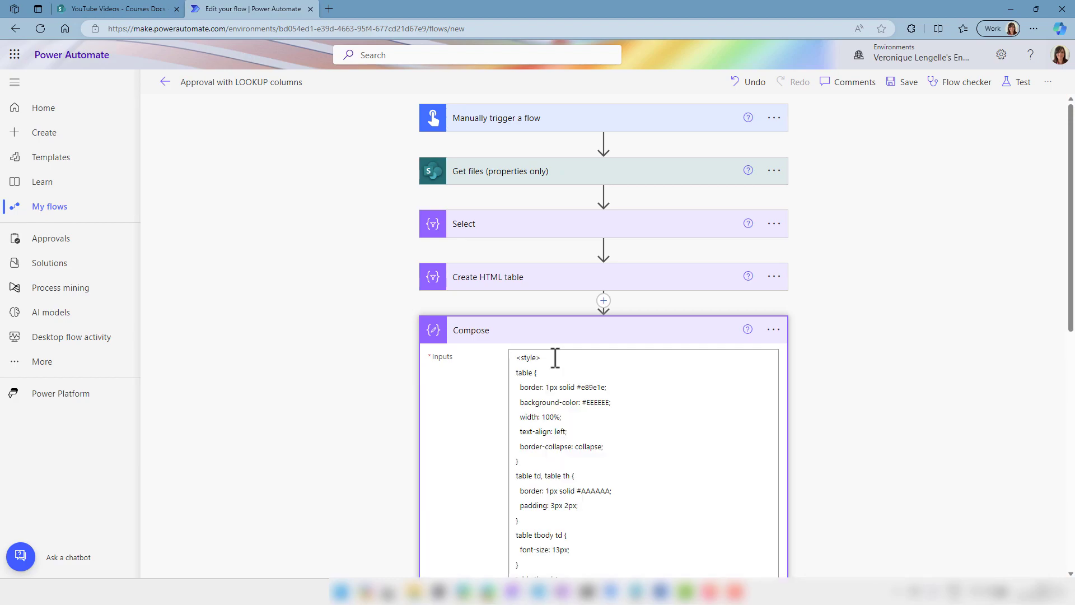
- Rename the Compose step to 'HTML Style' and collapse it
left_click(774, 330)
left_click(828, 372)
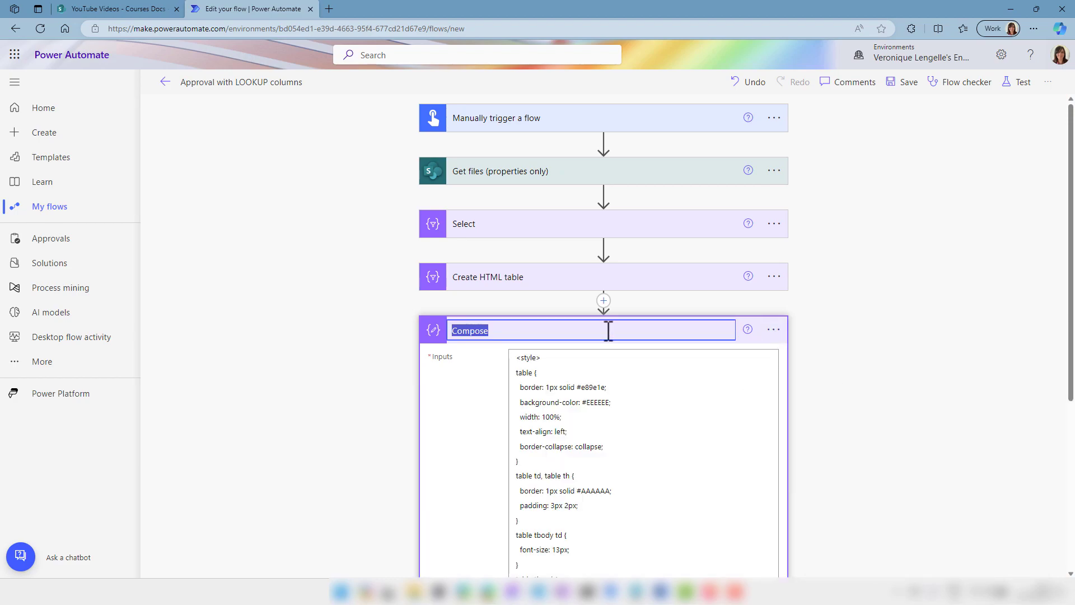
type("HTML Style")
left_click(812, 329)
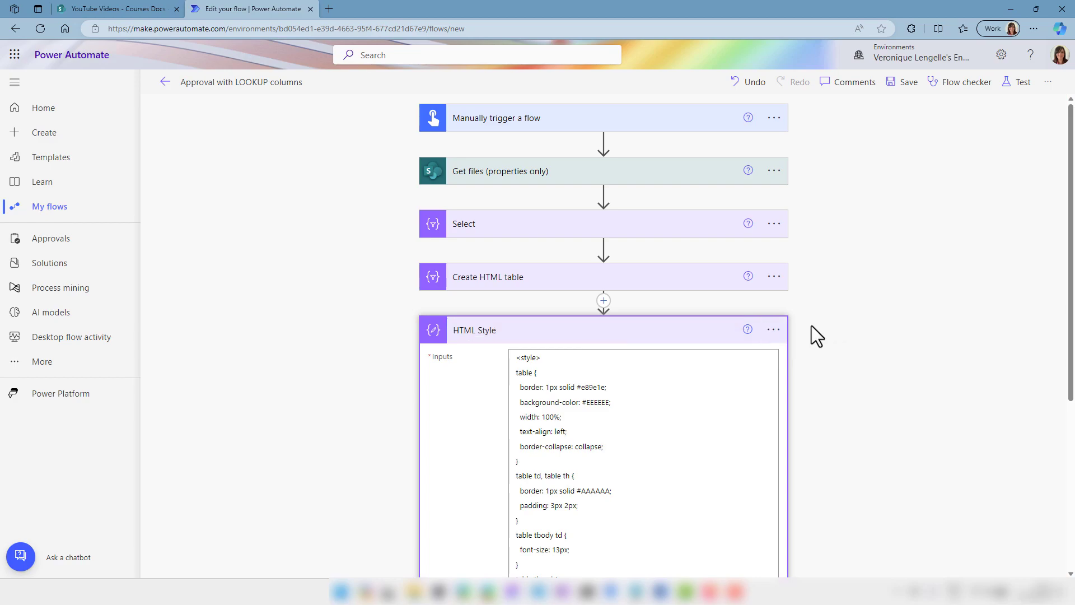
left_click(652, 330)
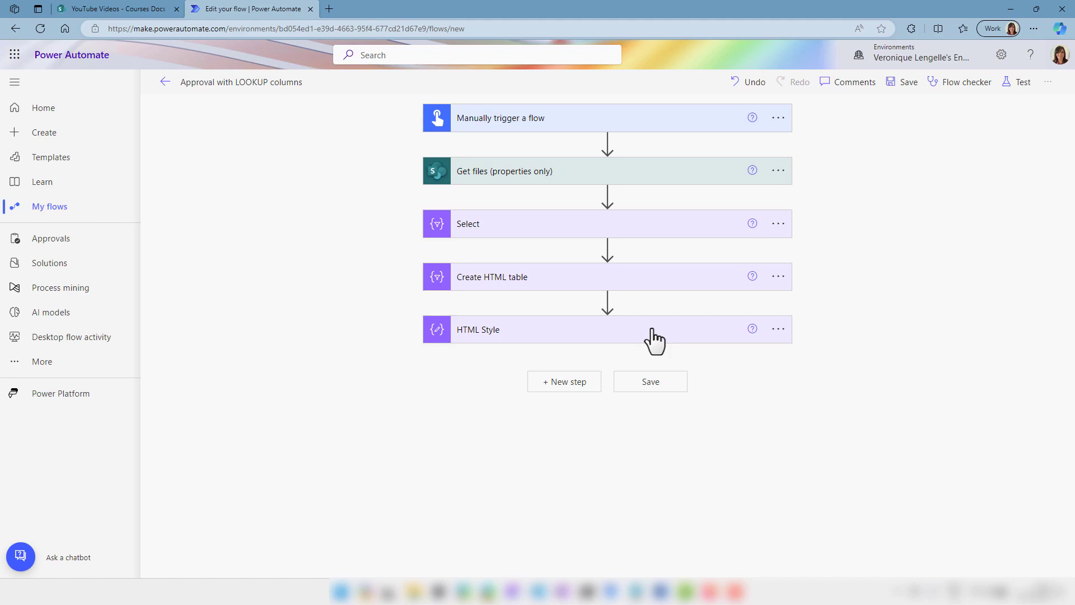
- Add a Send an email (V2) action after HTML Style
left_click(570, 384)
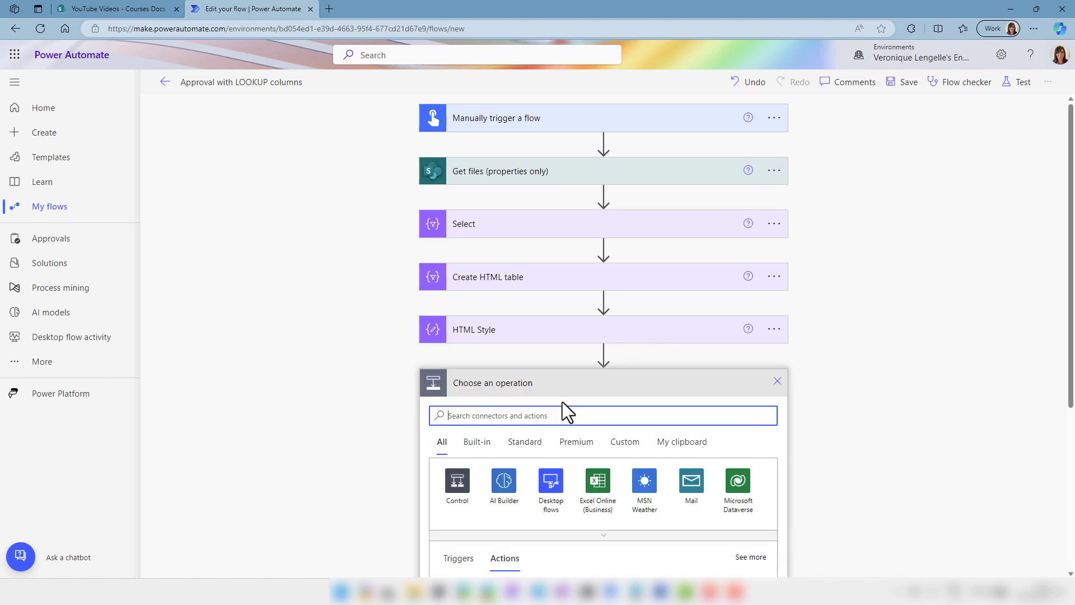
type("send email")
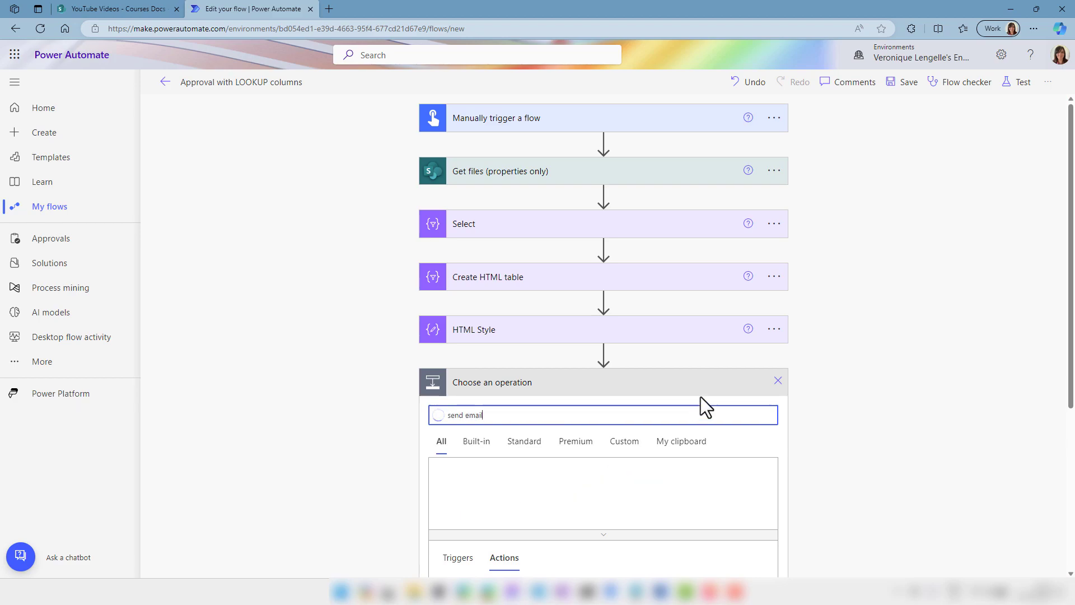
scroll(728, 393, "down", 4)
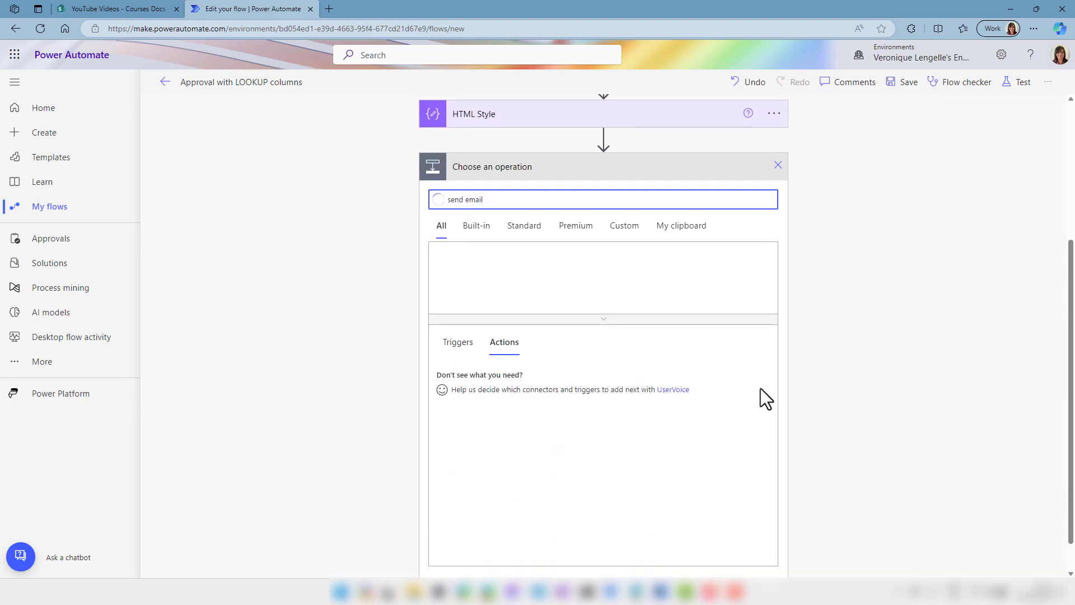
left_click(485, 414)
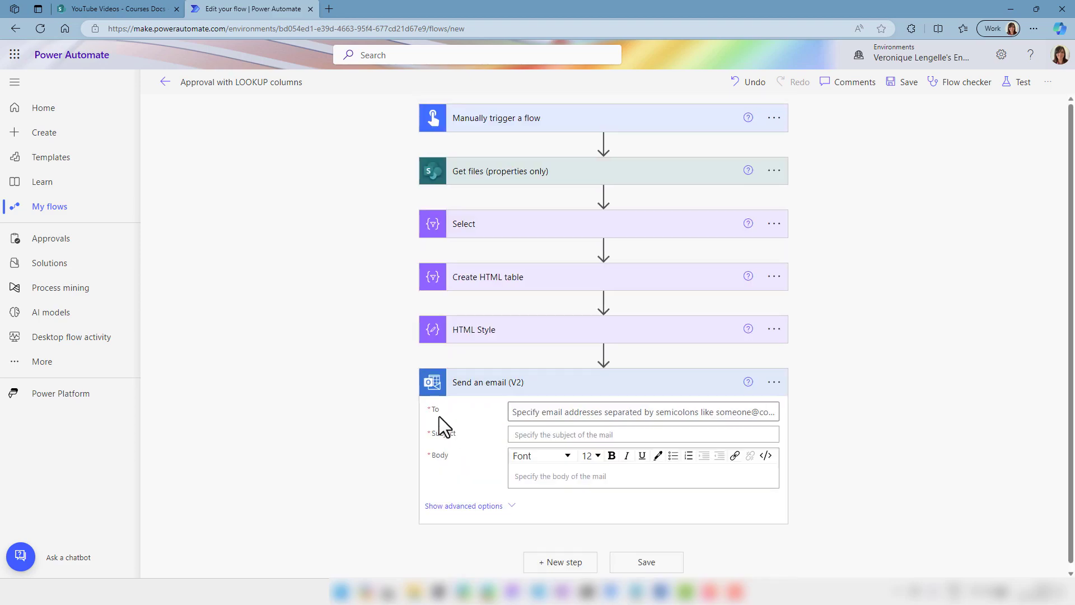
- Address the email to the chosen contact with subject 'Documents awaiting approval'
left_click(550, 413)
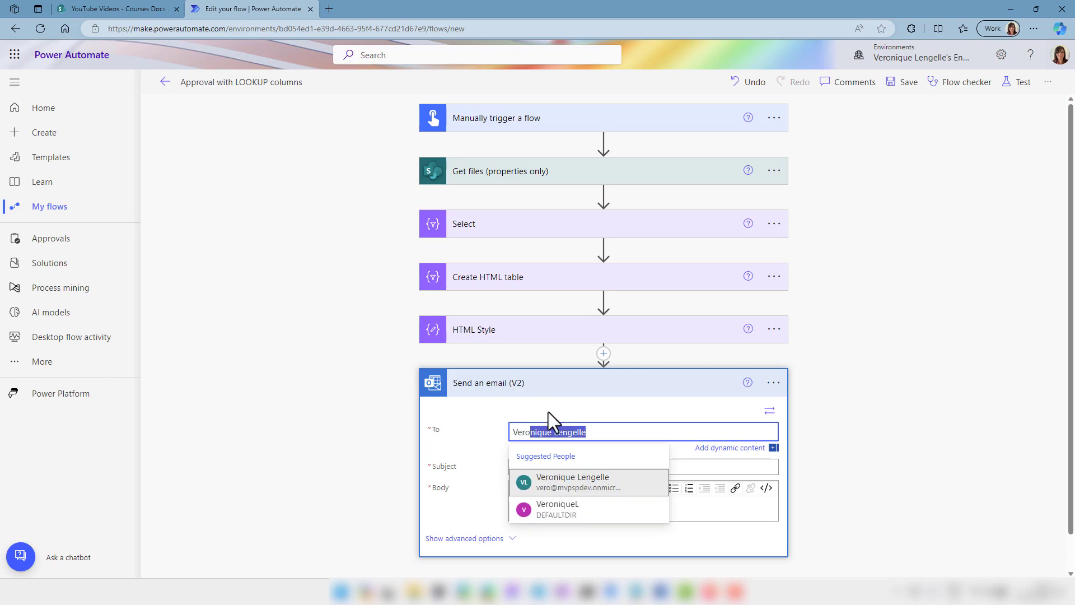
left_click(560, 482)
key("Tab")
type("Documents awaiting approval")
- Paste the greeting and approval message into the body, ending with '!' and a blank line
left_click(557, 479)
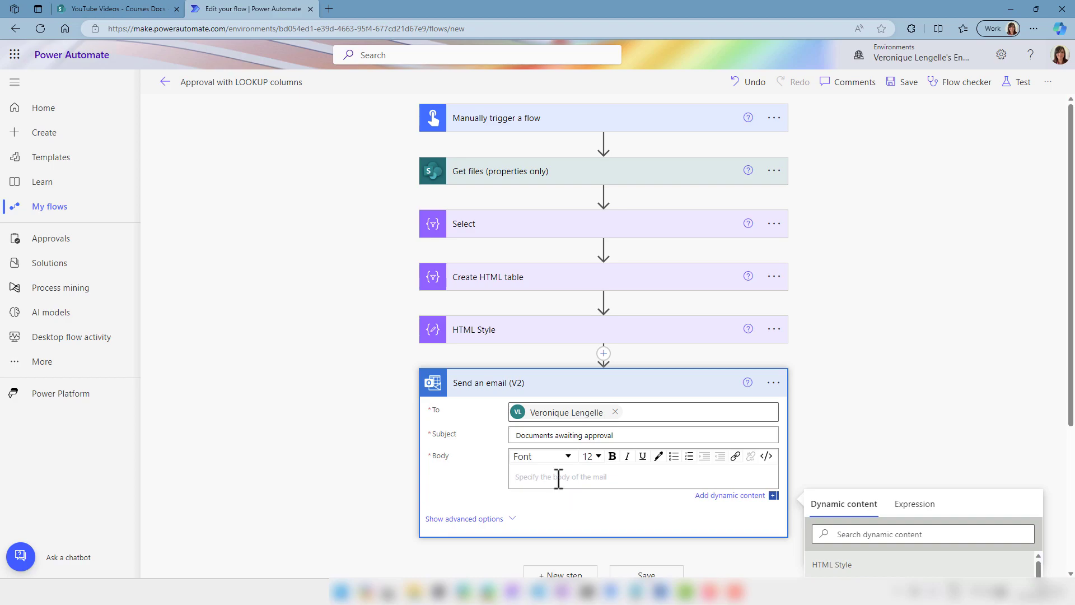
type("Hi,  Those documents are awaiting approval:   Thanks")
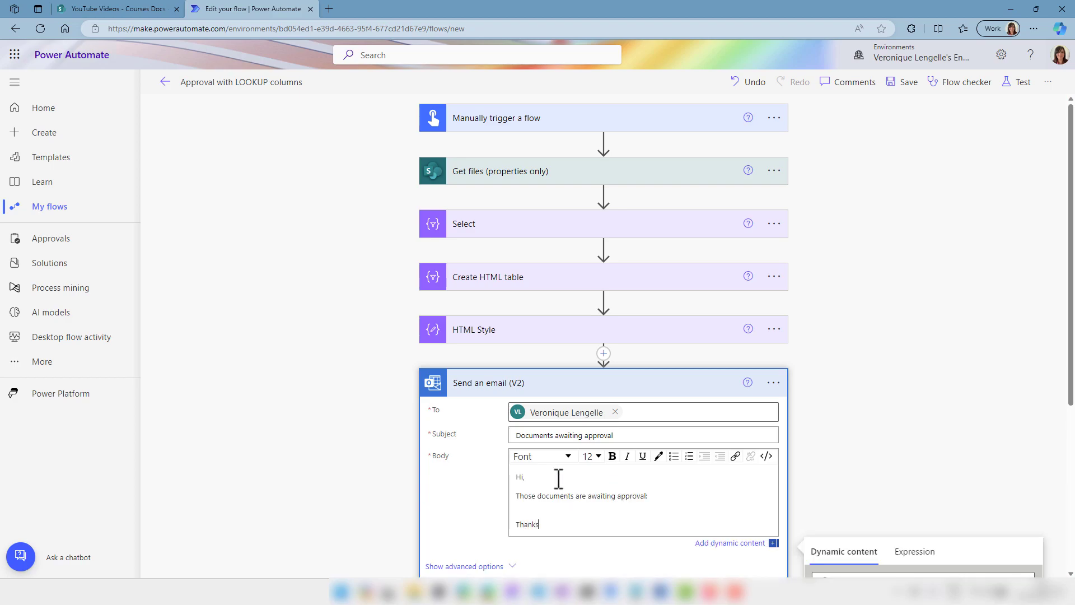
type("!")
key("Return")
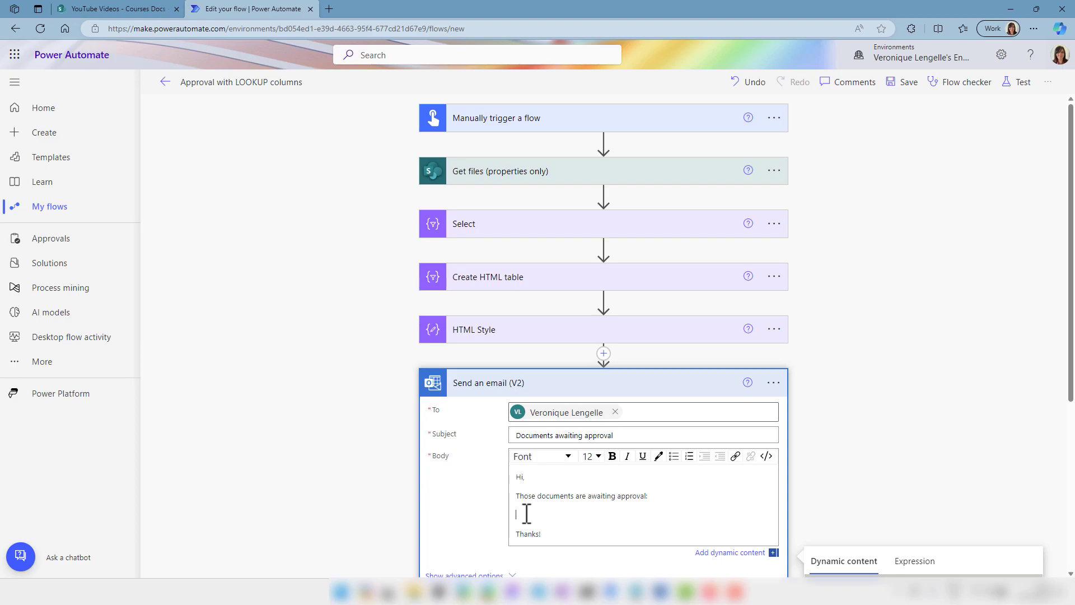
- Append the Create HTML table Output after the closing style tag in HTML Style
left_click(528, 334)
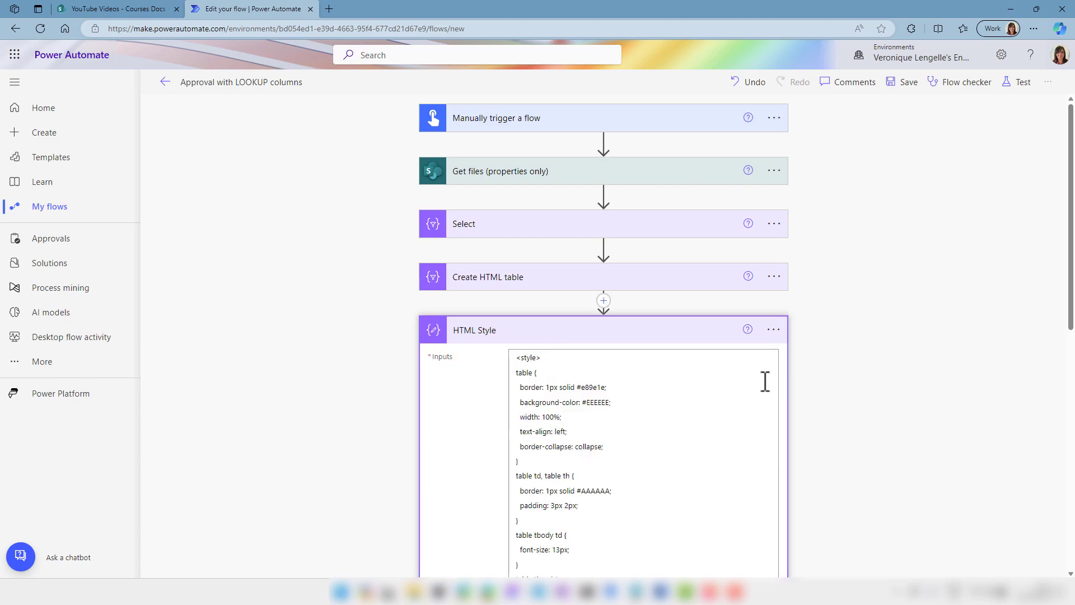
scroll(824, 391, "down", 4)
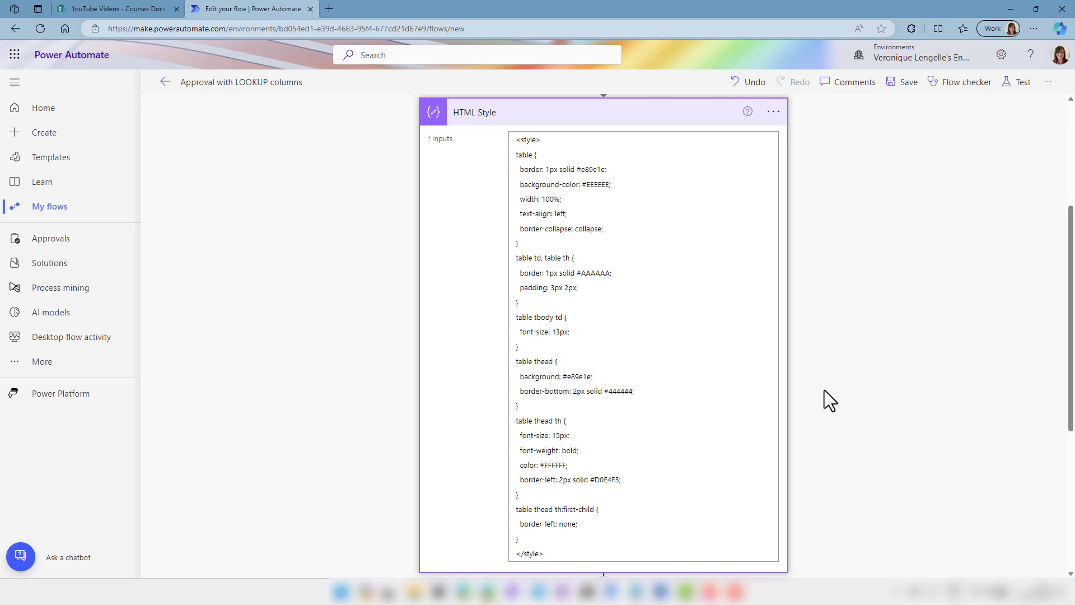
scroll(824, 391, "down", 5)
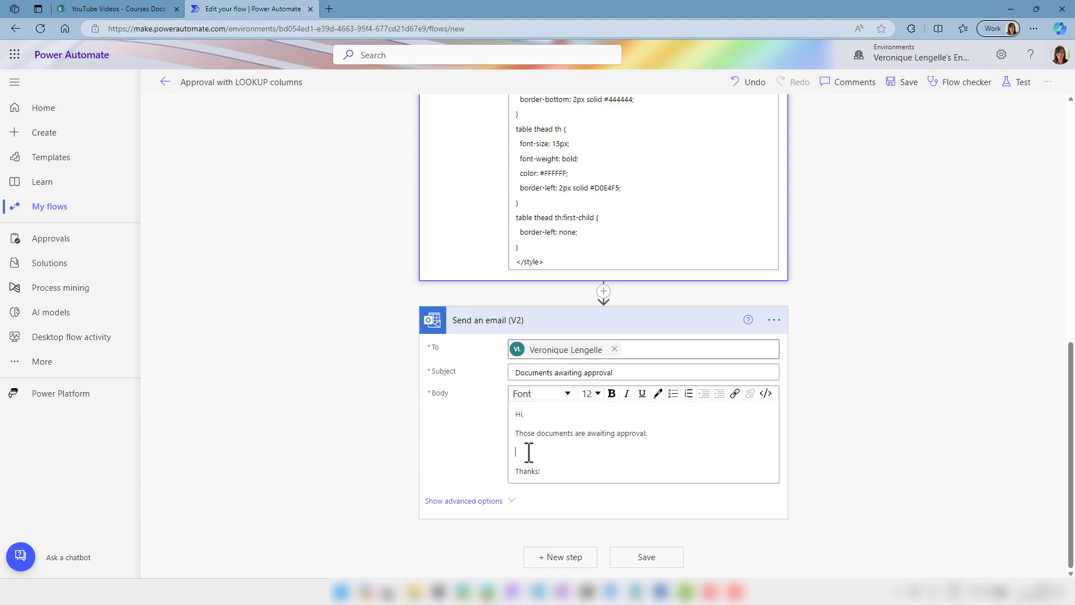
left_click(528, 453)
scroll(985, 395, "down", 2)
scroll(1017, 392, "down", 1)
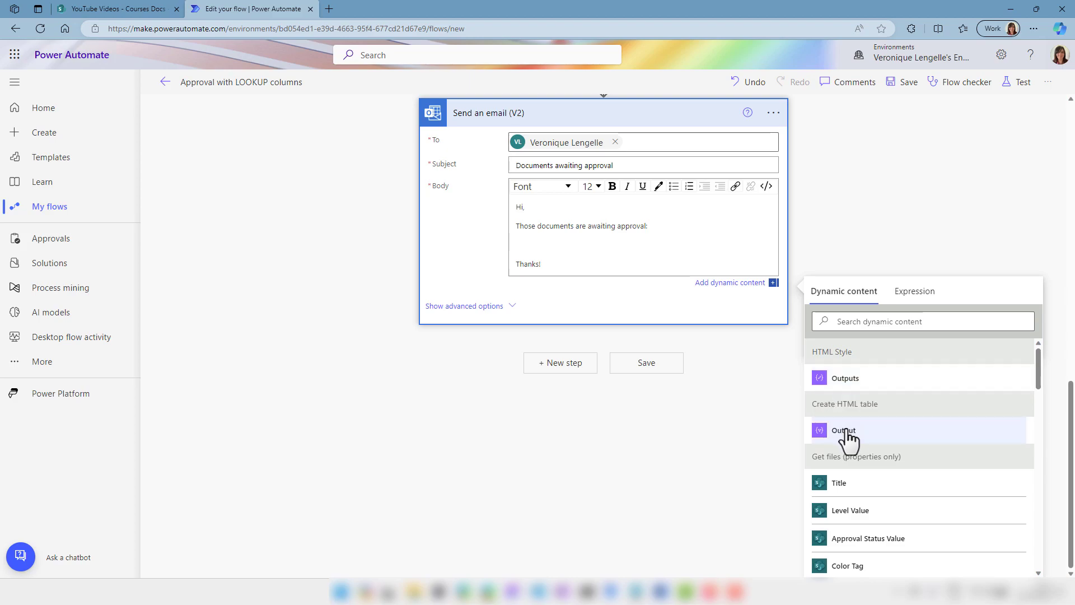
scroll(850, 434, "up", 10)
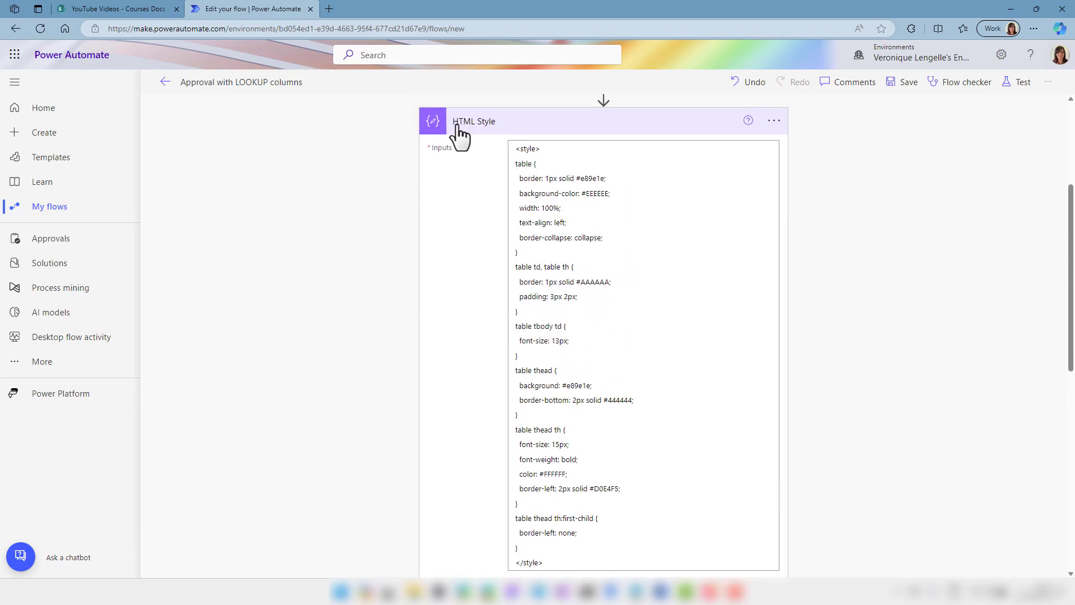
scroll(674, 311, "down", 2)
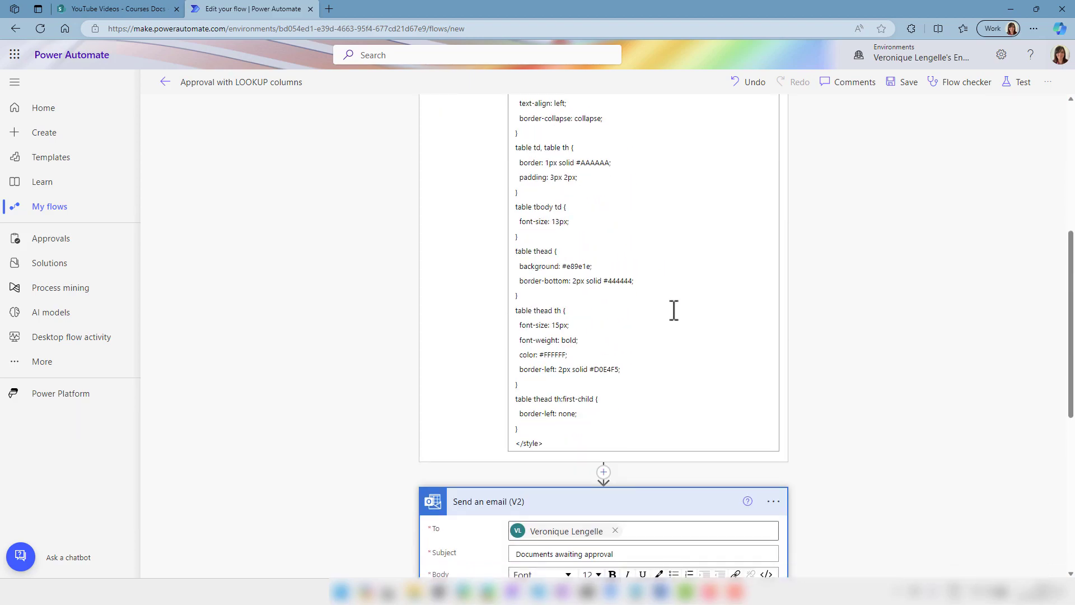
left_click(560, 417)
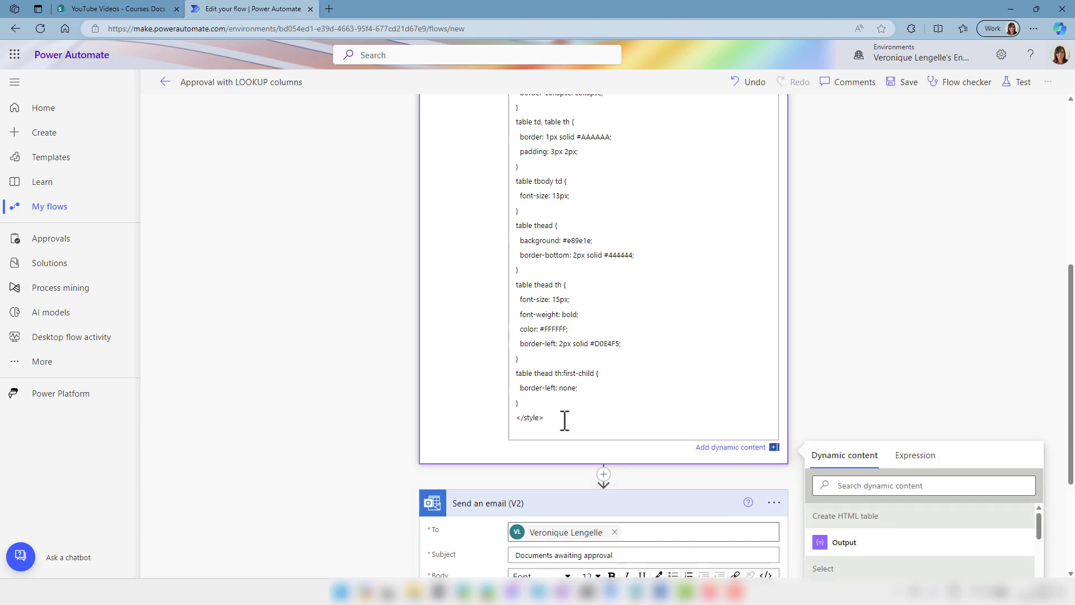
scroll(842, 362, "down", 1)
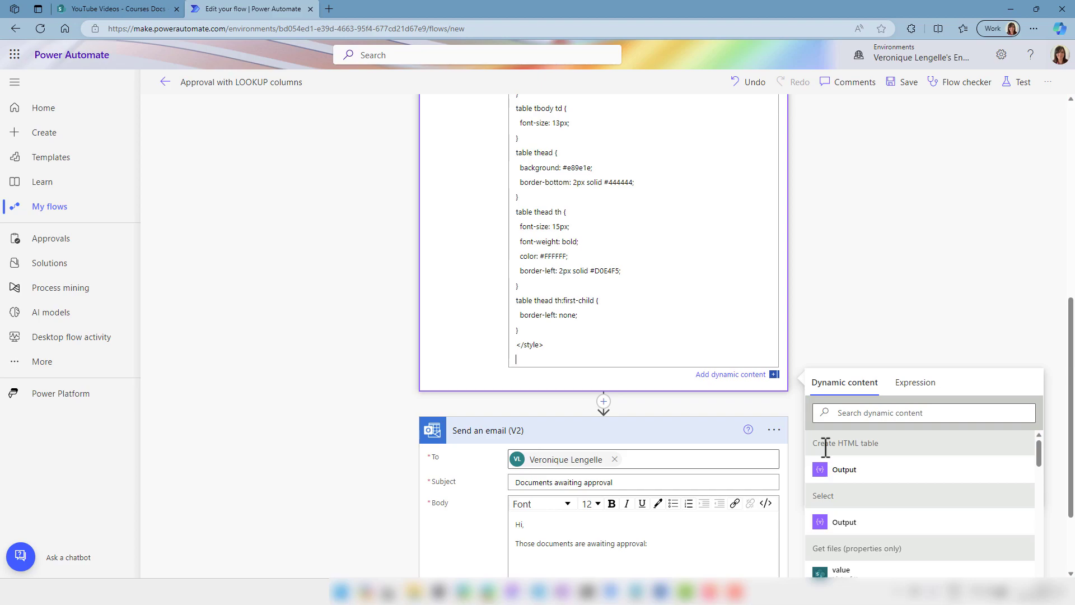
left_click(844, 470)
- Insert the HTML Style Outputs on the blank line of the email body
scroll(859, 306, "down", 2)
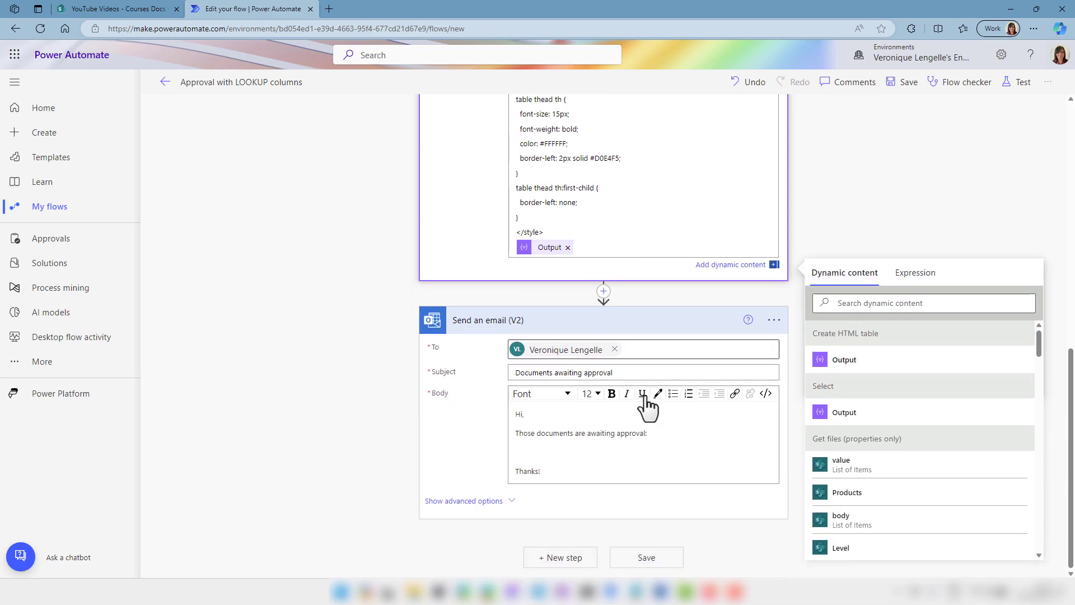
left_click(576, 446)
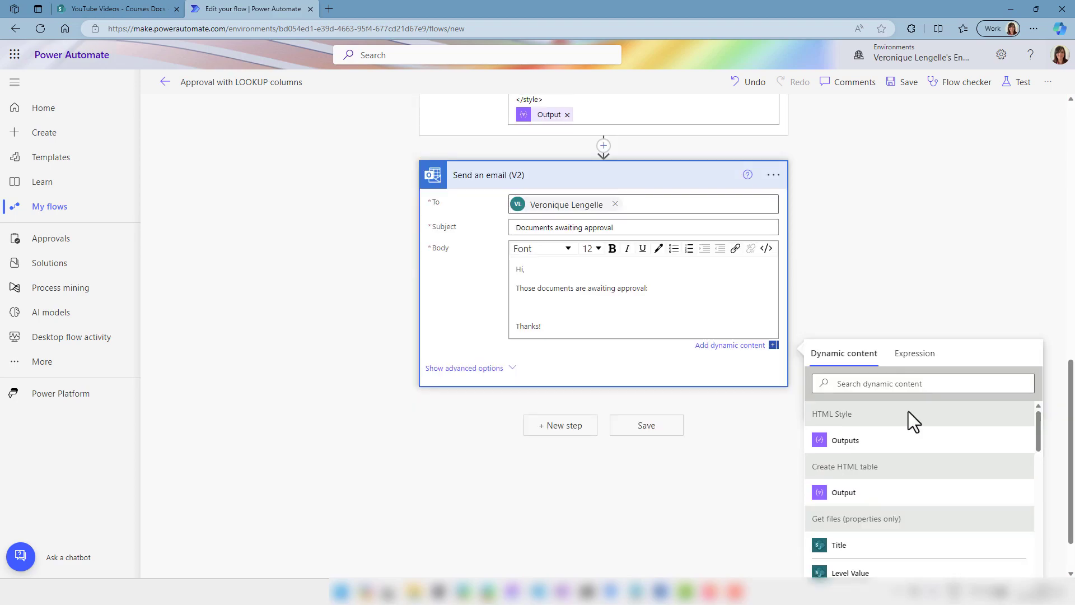
left_click(846, 442)
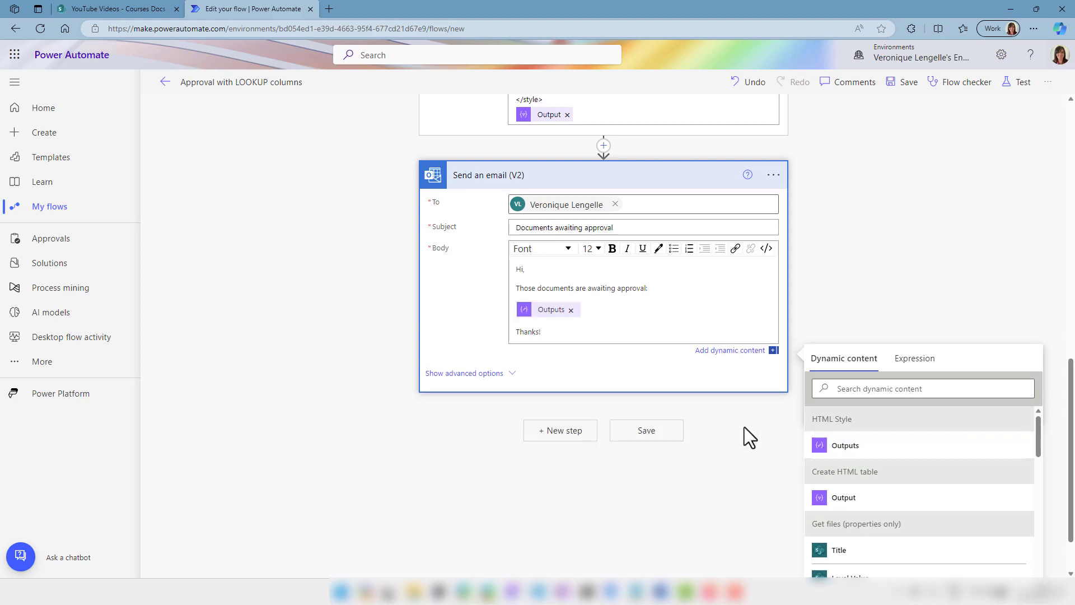
- Save the flow and run a manual test, confirming the SharePoint and Outlook connections
left_click(648, 431)
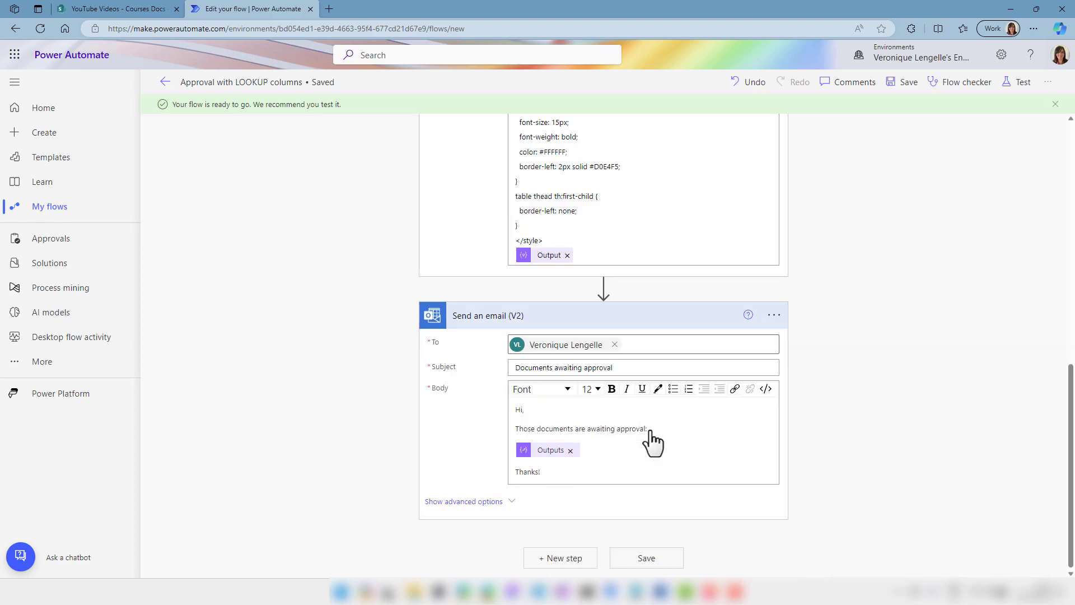
left_click(1019, 82)
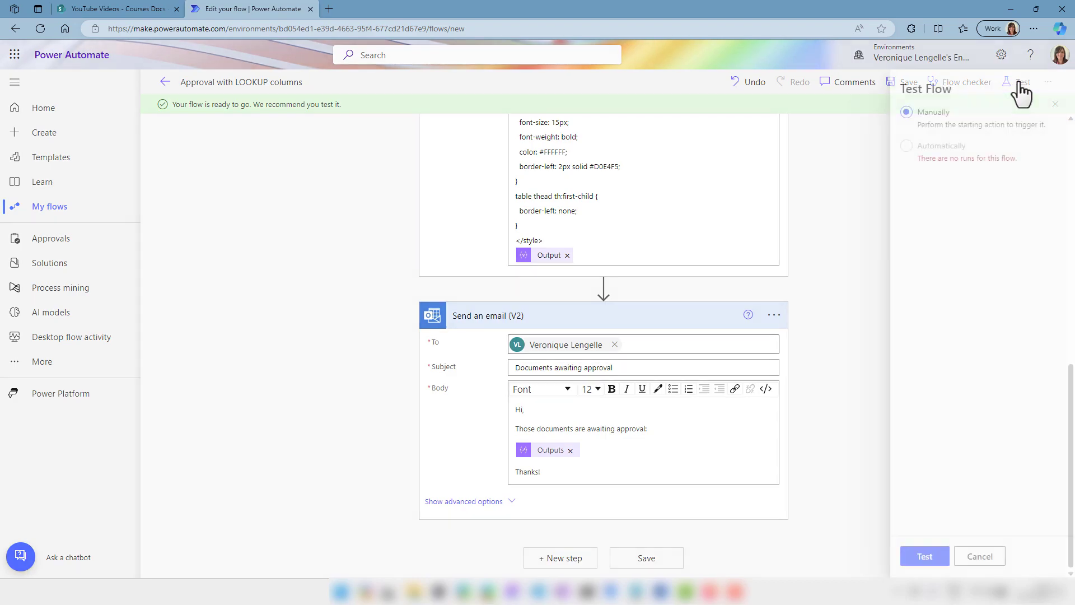
left_click(900, 556)
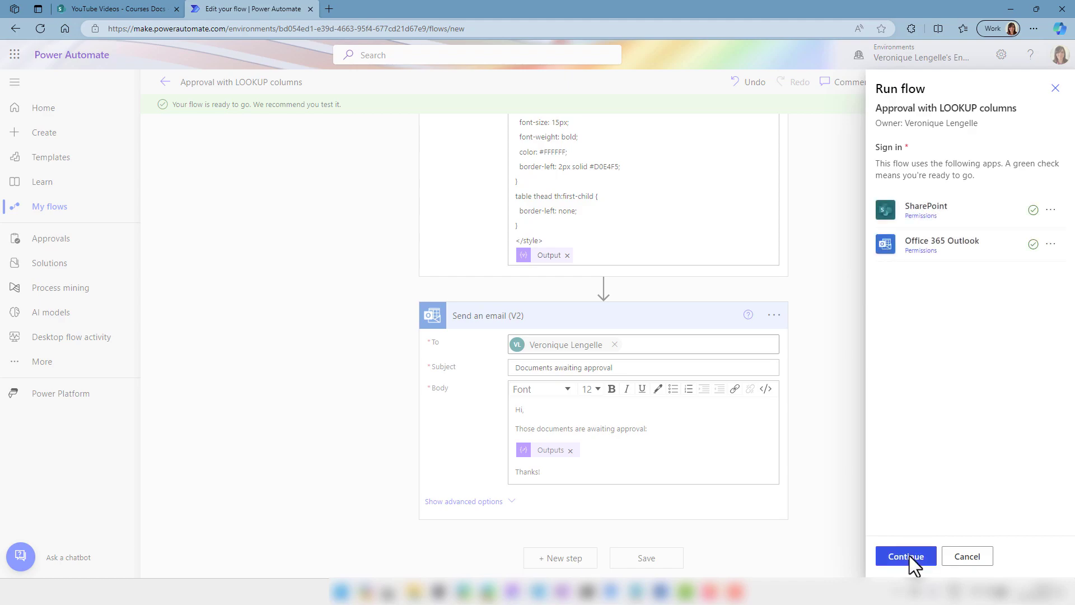
left_click(909, 556)
left_click(908, 556)
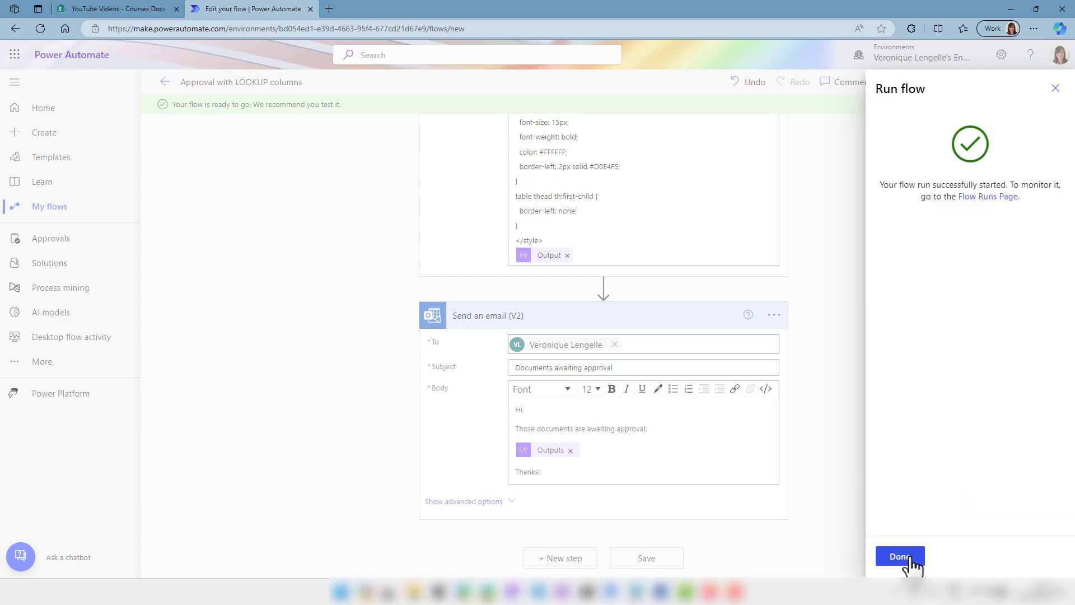
left_click(908, 556)
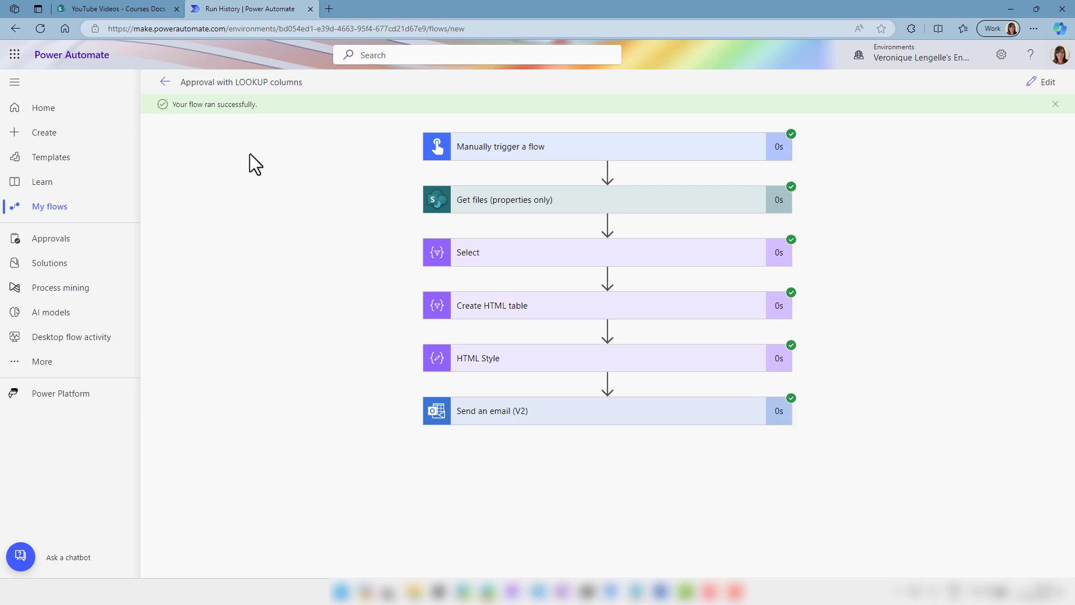
- Open Outlook in a new tab and view the 'Documents awaiting approval' email's styled table
left_click(13, 56)
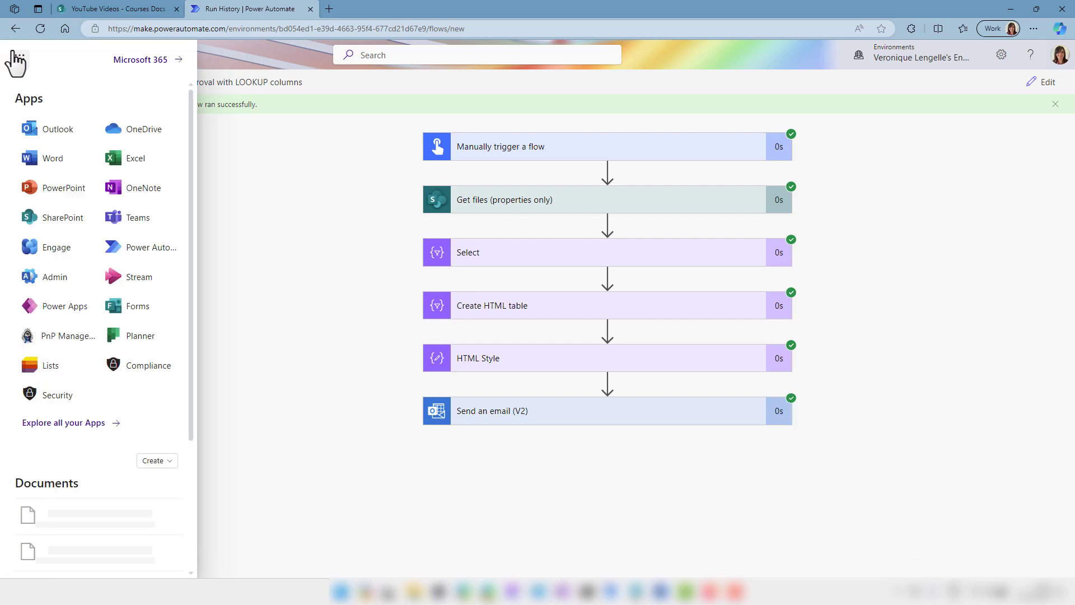
left_click(90, 133)
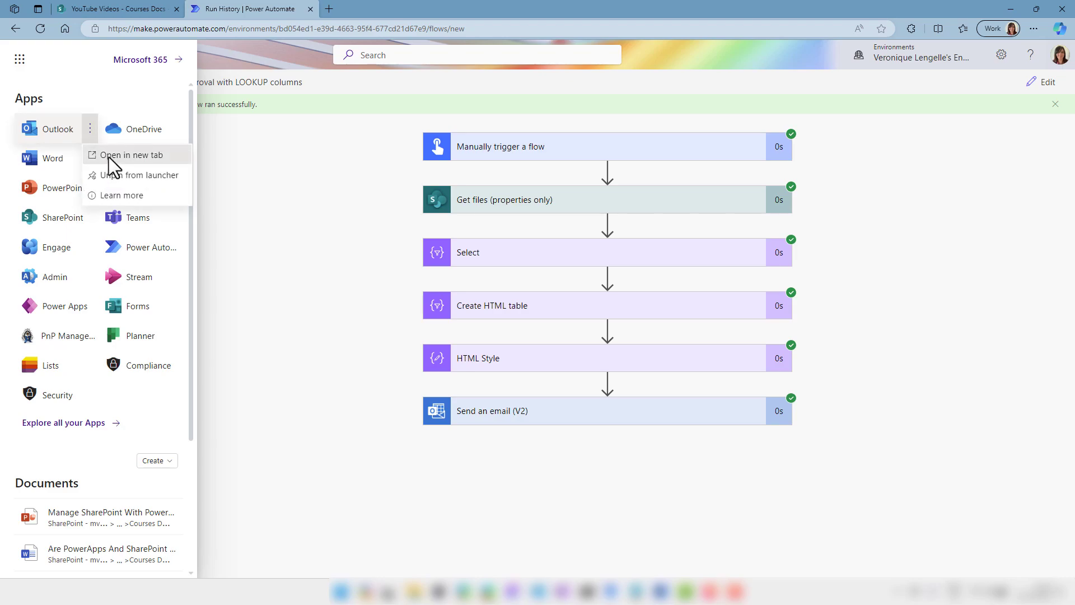
left_click(109, 156)
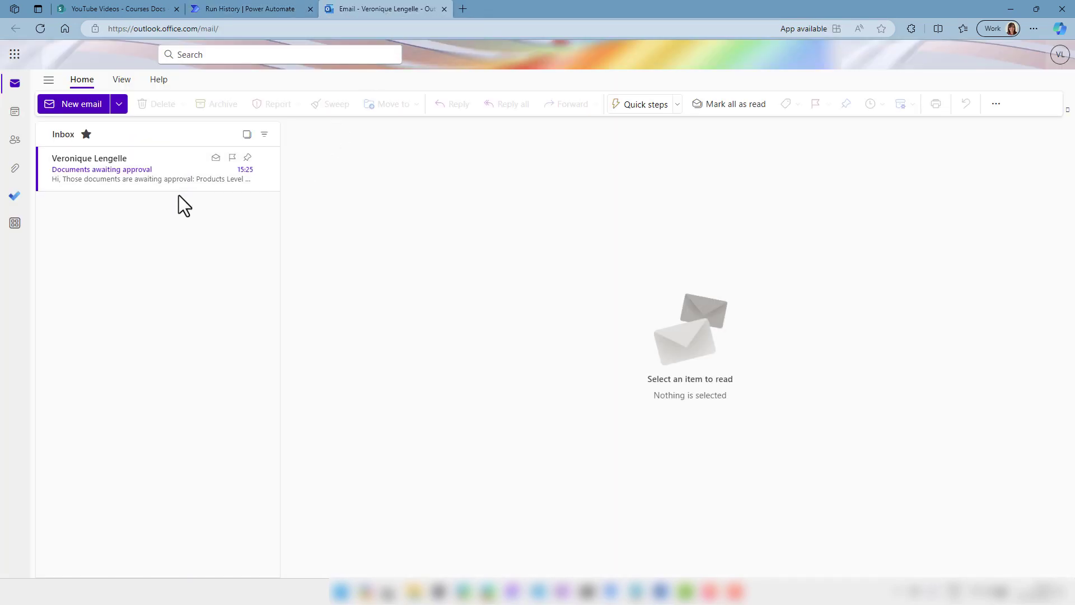
left_click(148, 174)
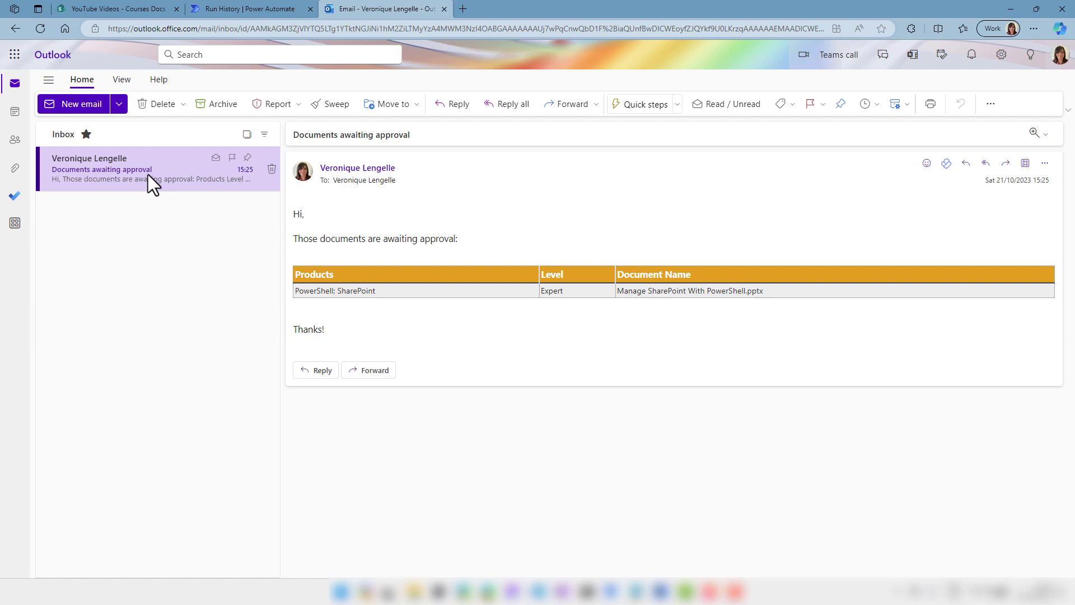
- Set Manage SharePoint With PowerShell.pptx's Approval Status to Needs Updating using grid view
left_click(118, 12)
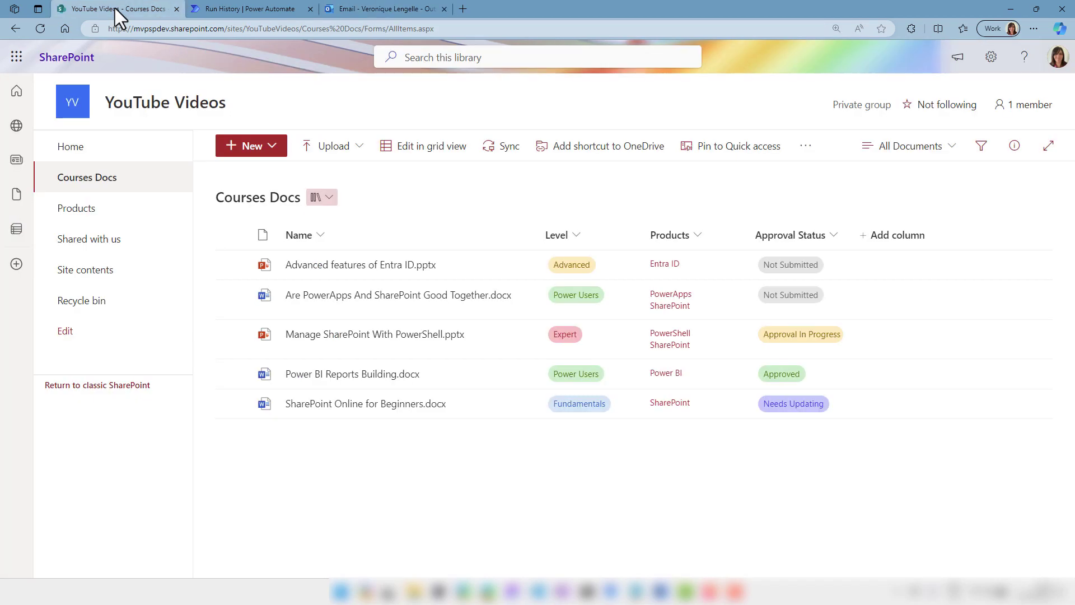
left_click(233, 334)
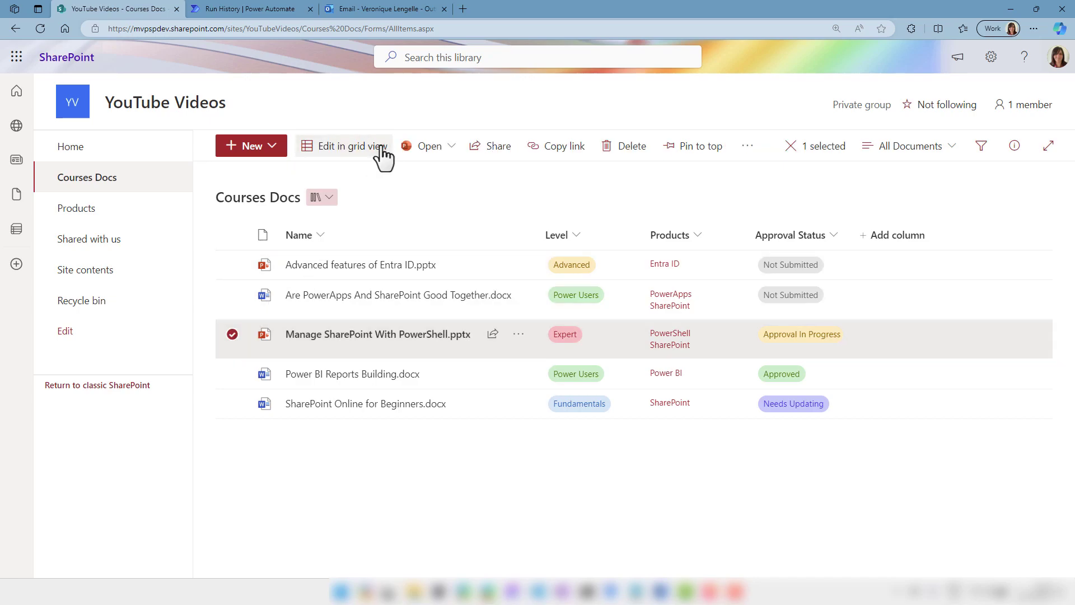
left_click(376, 146)
left_click(819, 349)
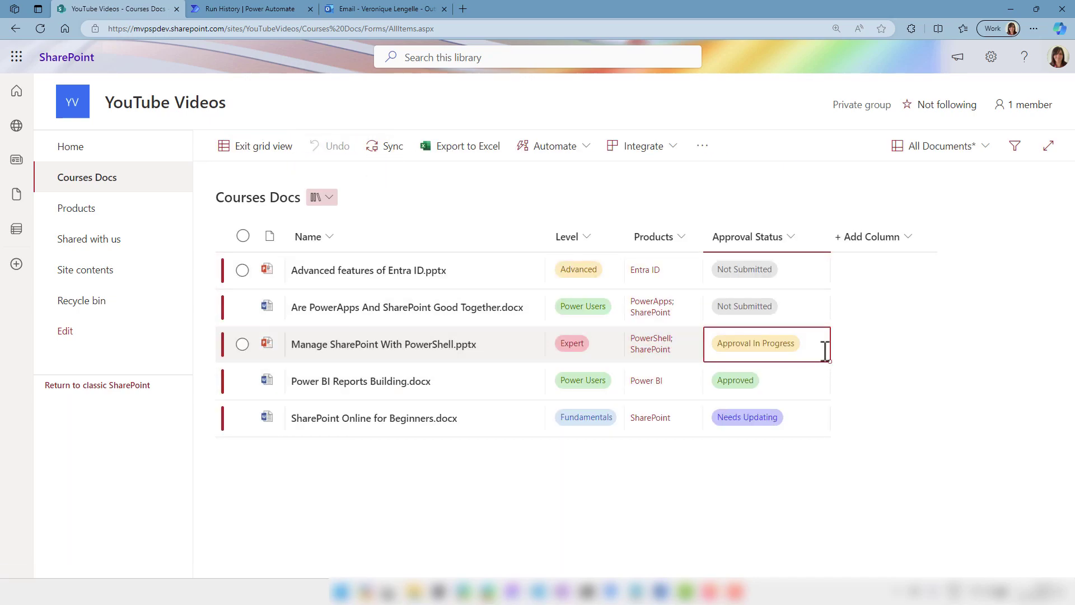
left_click(813, 349)
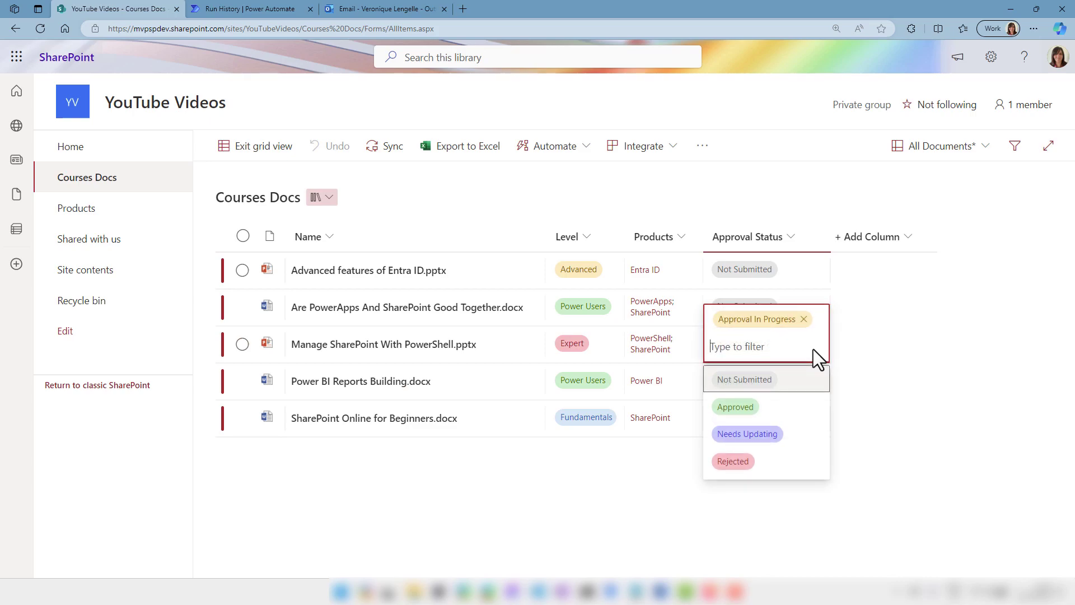
left_click(798, 436)
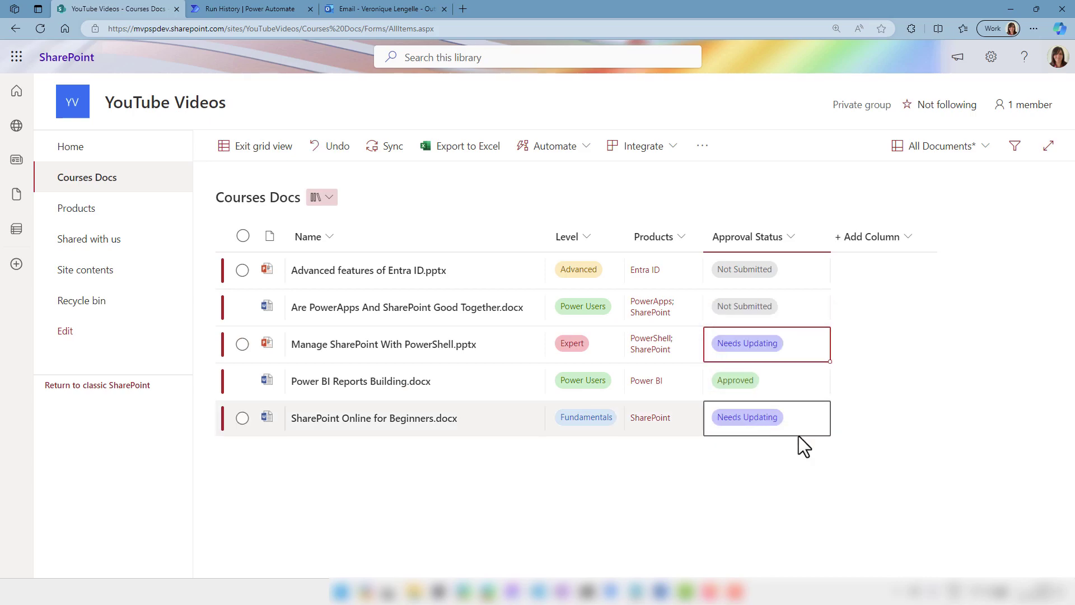
left_click(246, 147)
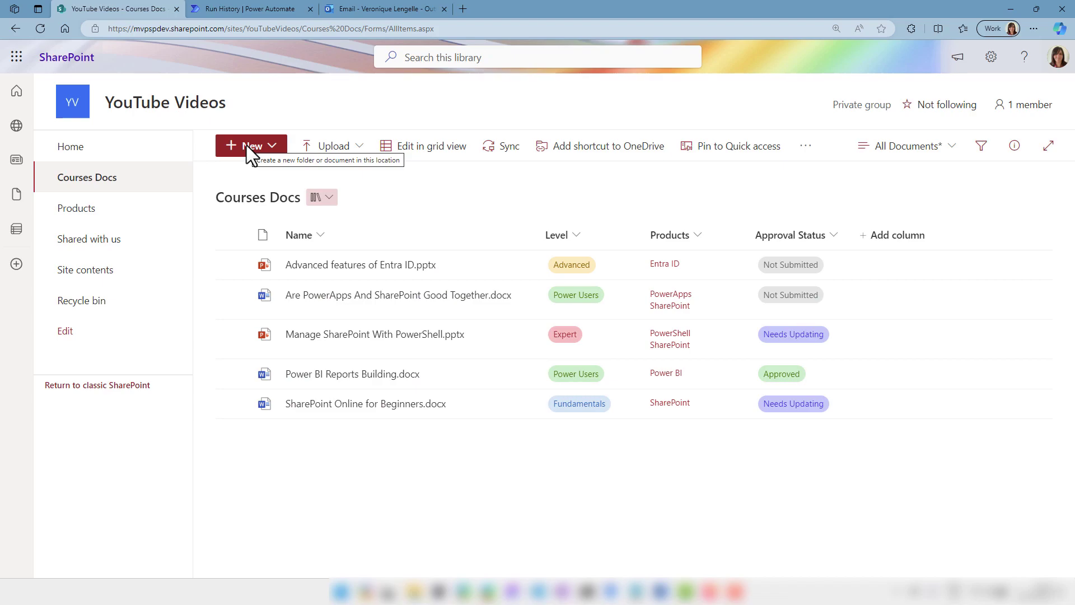
left_click(252, 10)
- Check the newer 15:26 email, confirm Select's input and output are empty [], then edit the flow
left_click(902, 558)
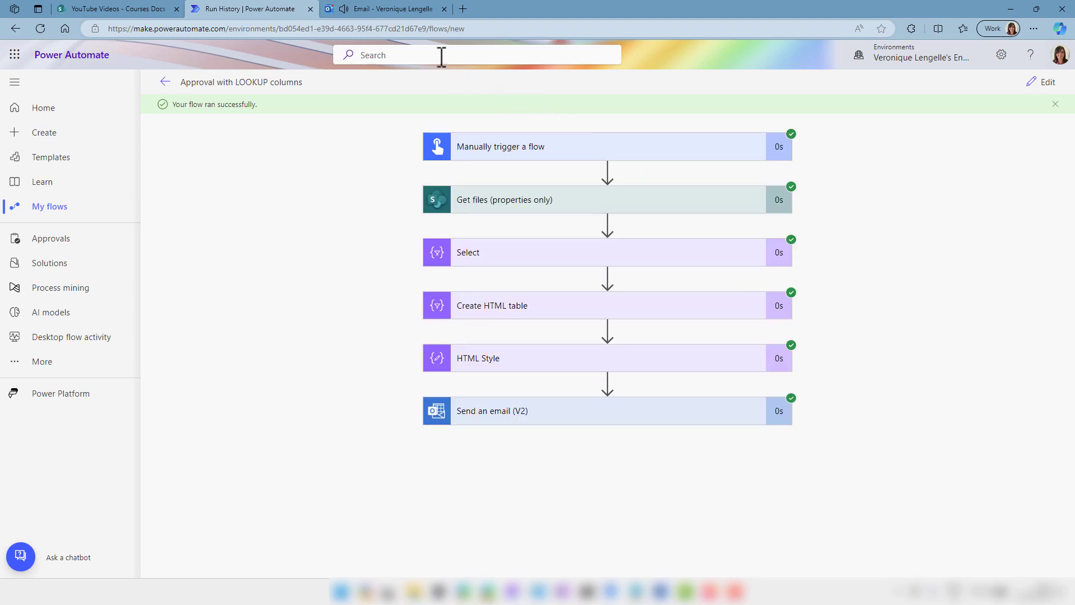
left_click(388, 9)
left_click(103, 174)
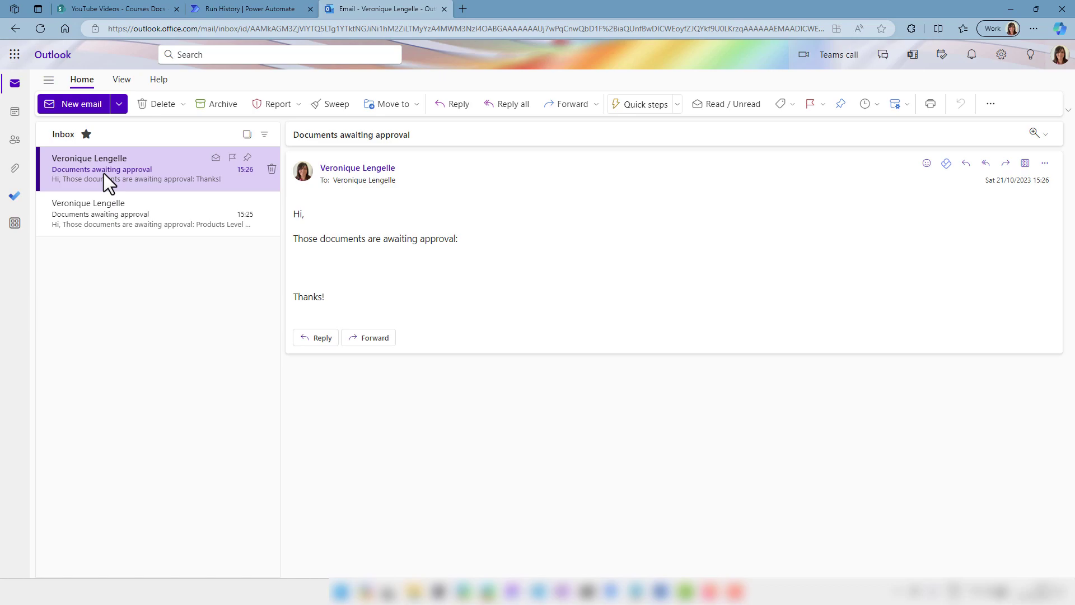
left_click(217, 9)
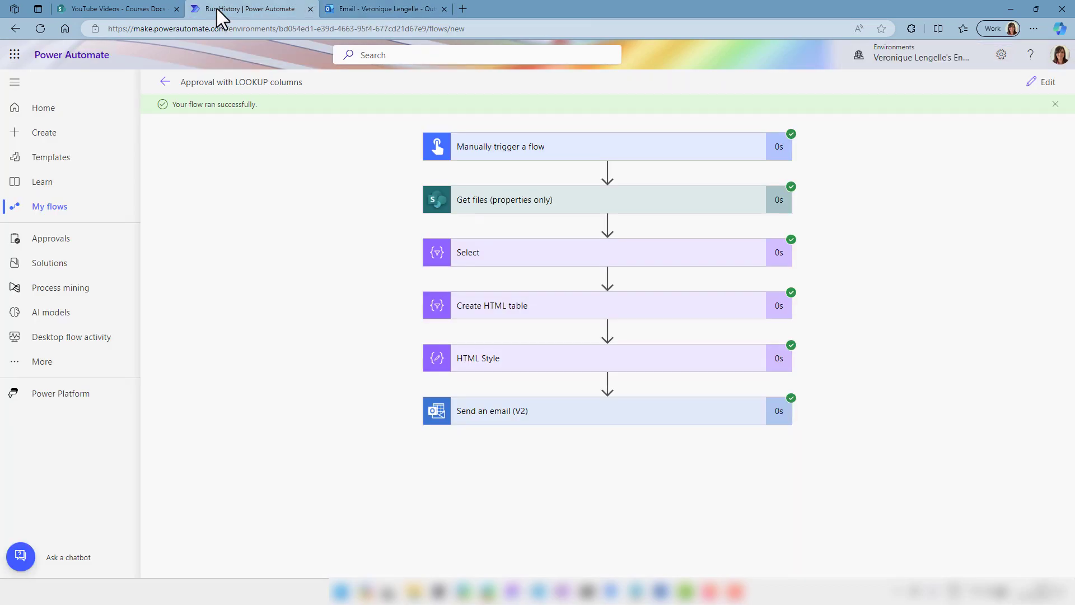
left_click(508, 257)
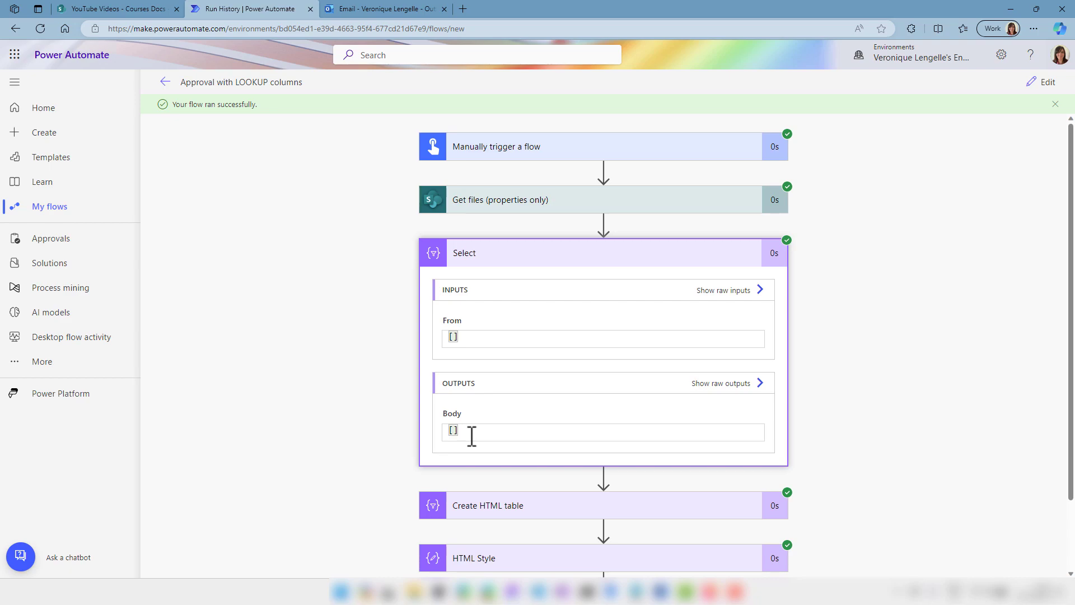
left_click(1045, 83)
- Collapse HTML Style and insert a Control > Condition step after it
left_click(583, 331)
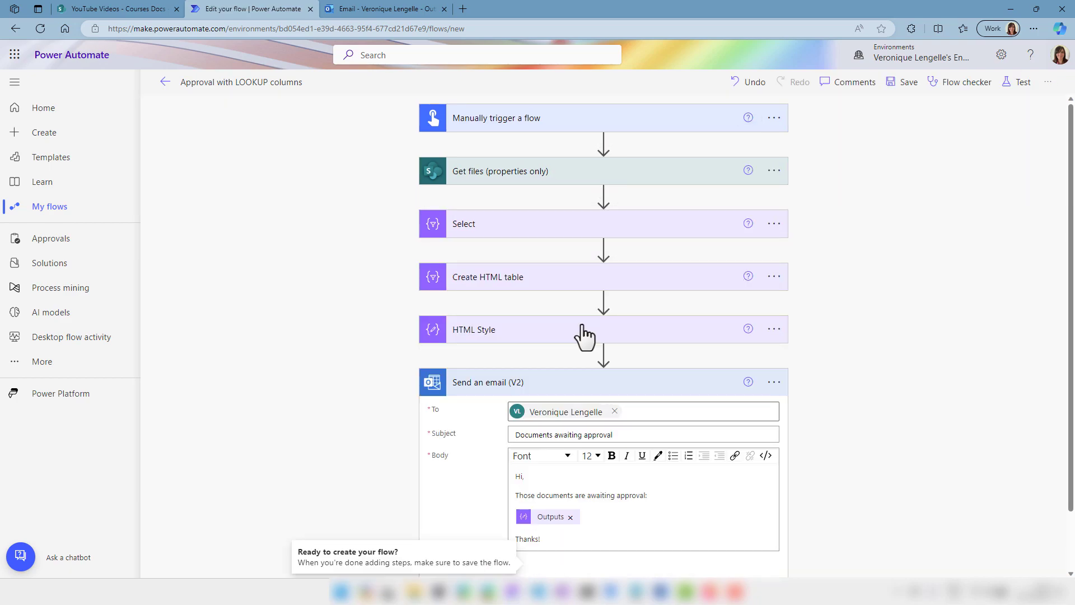
left_click(603, 355)
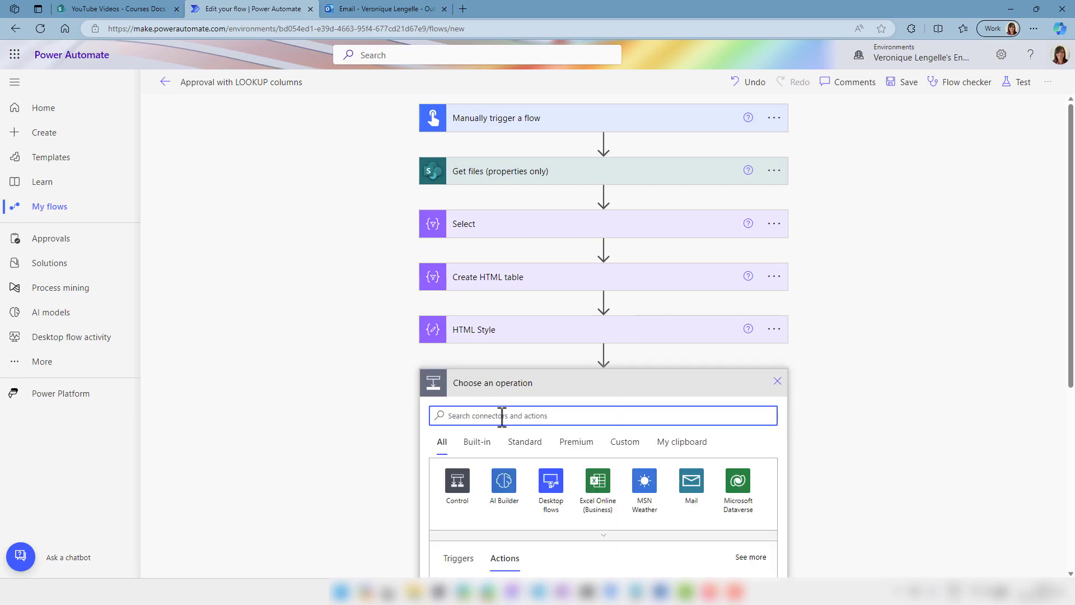
type("condition")
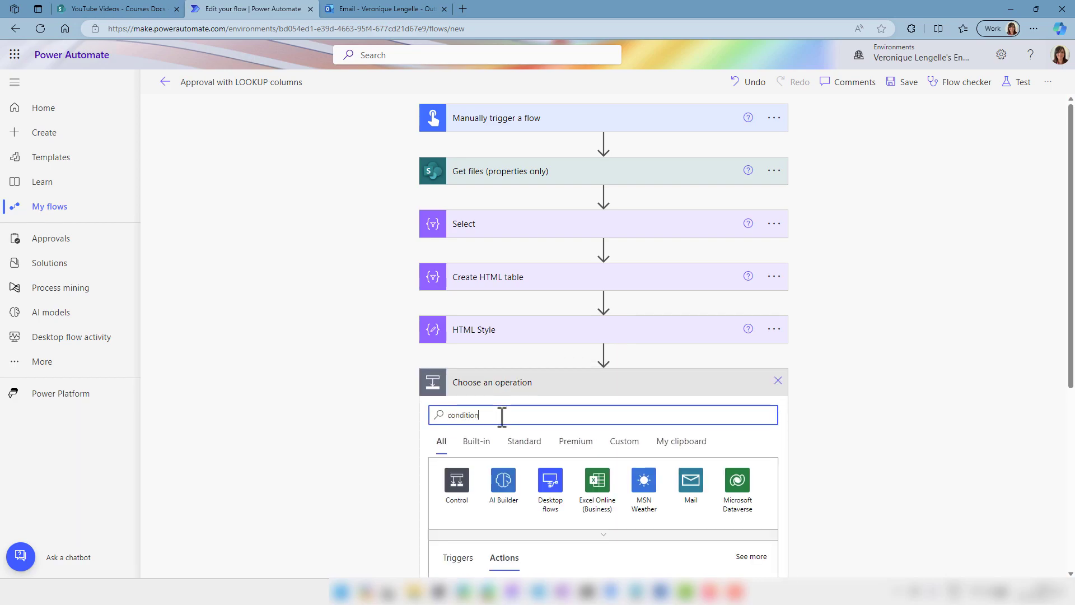
scroll(791, 428, "down", 3)
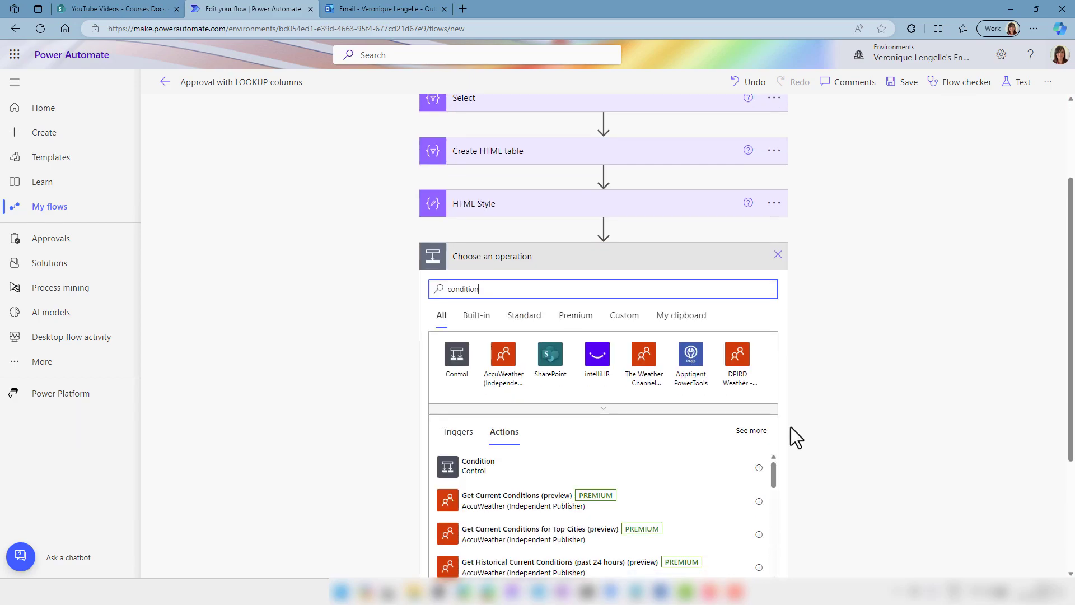
left_click(499, 455)
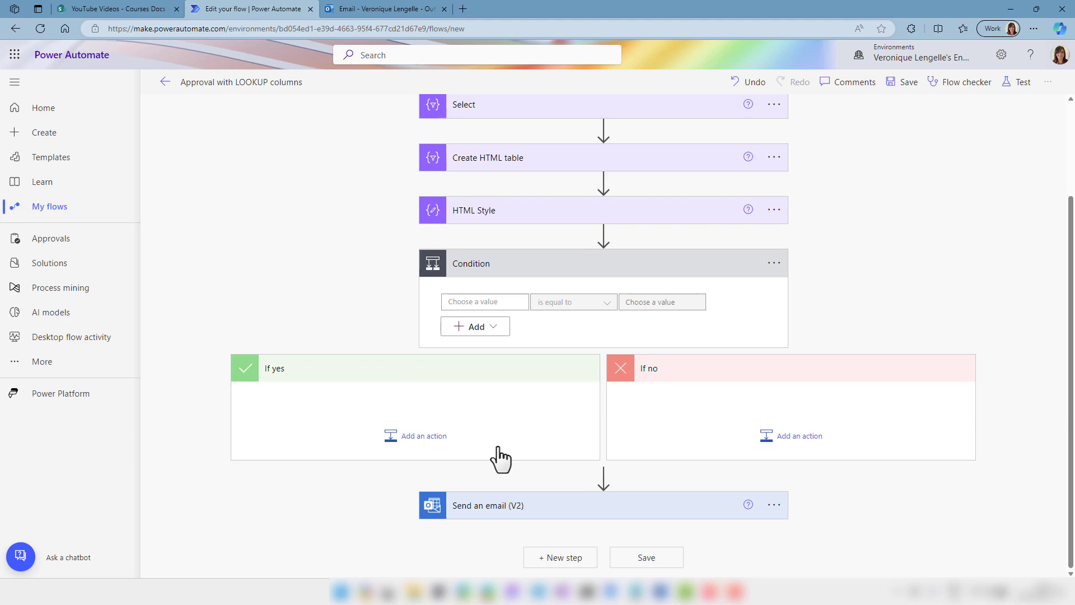
- Set the Condition to test empty(Select Output) is equal to true
left_click(485, 302)
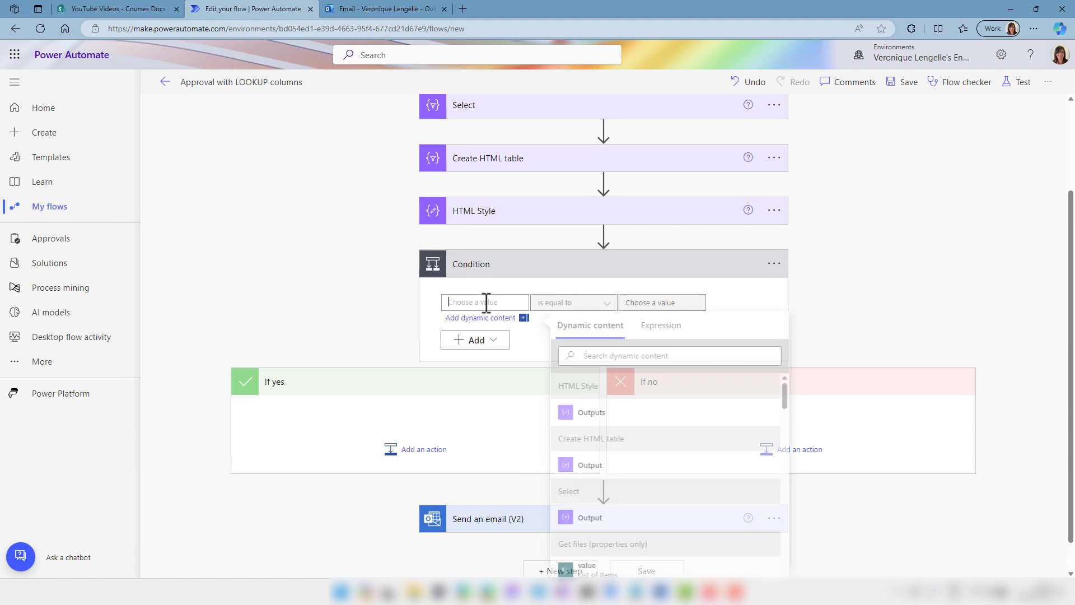
left_click(679, 329)
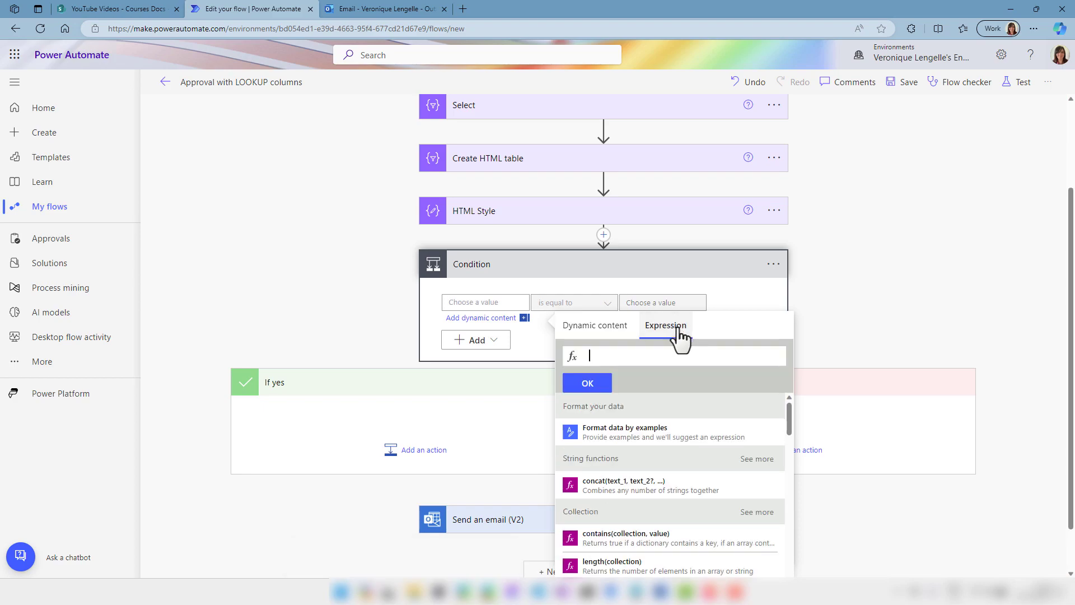
type("empty(")
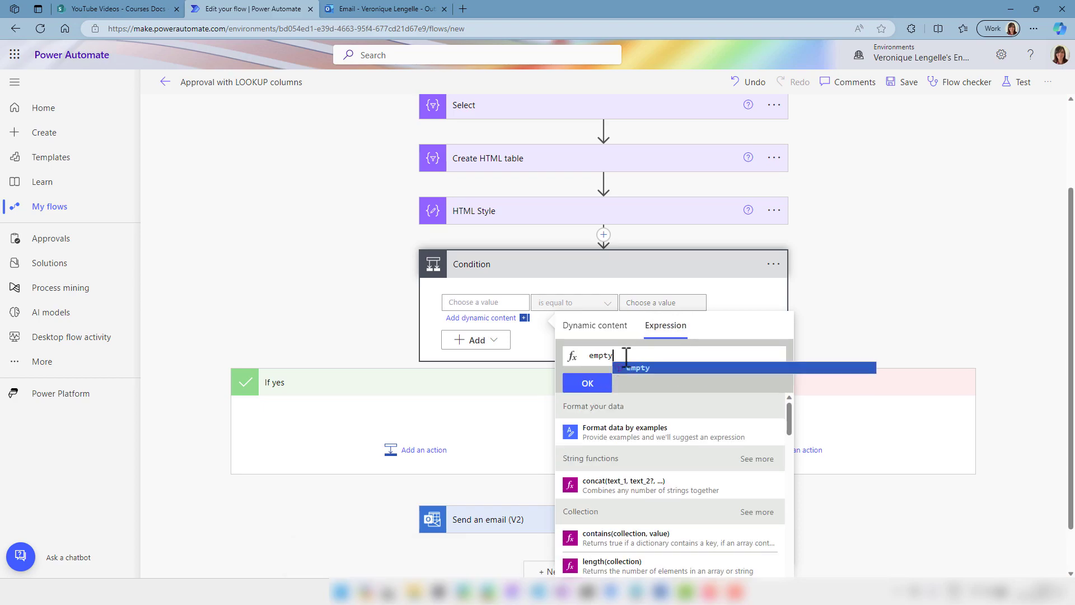
left_click(584, 329)
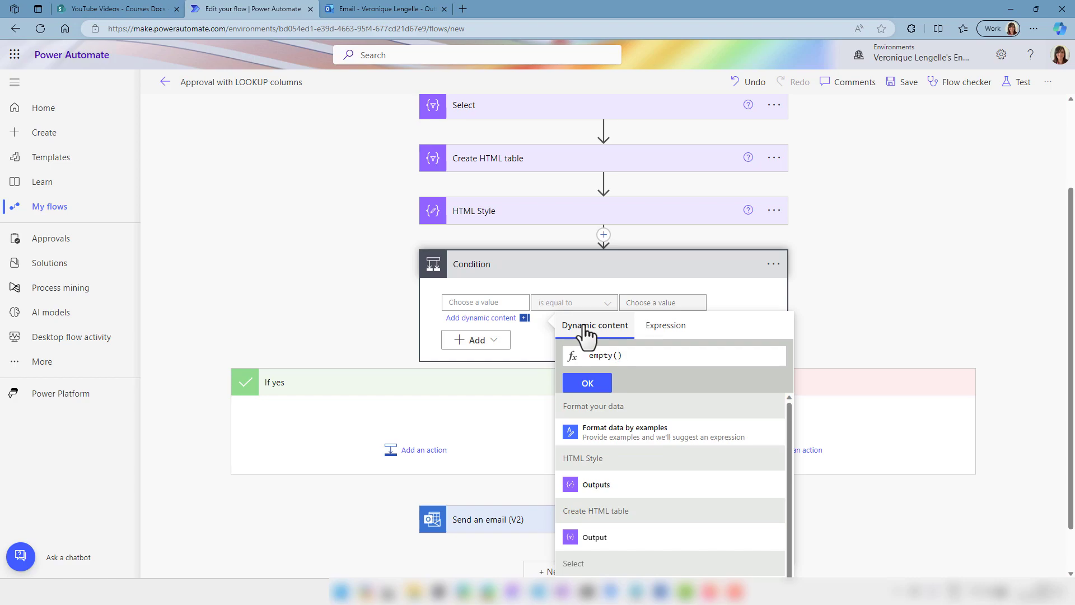
scroll(666, 443, "down", 1)
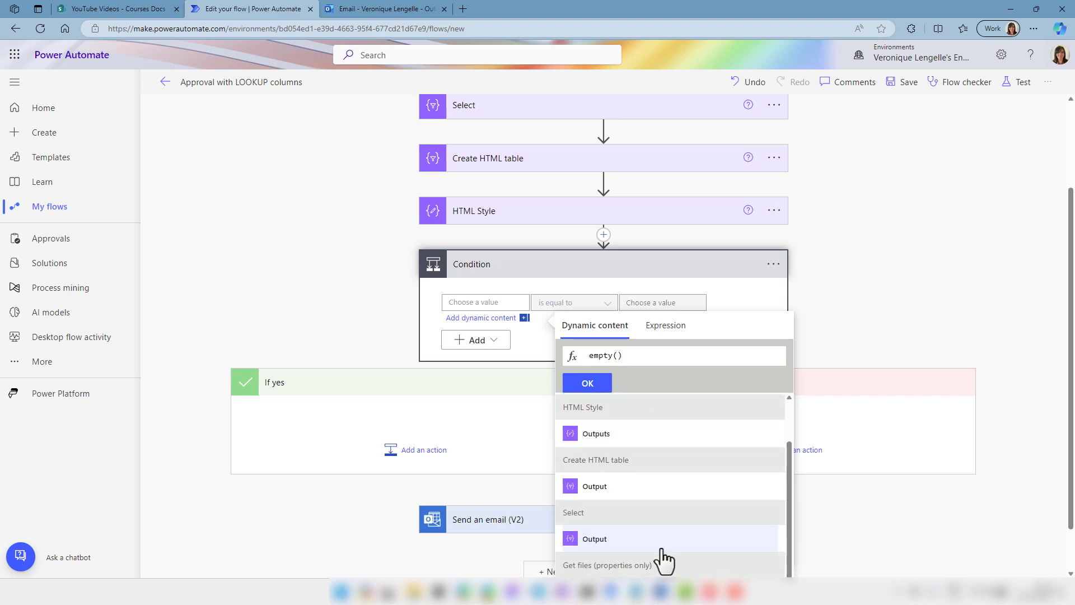
left_click(595, 539)
left_click(588, 385)
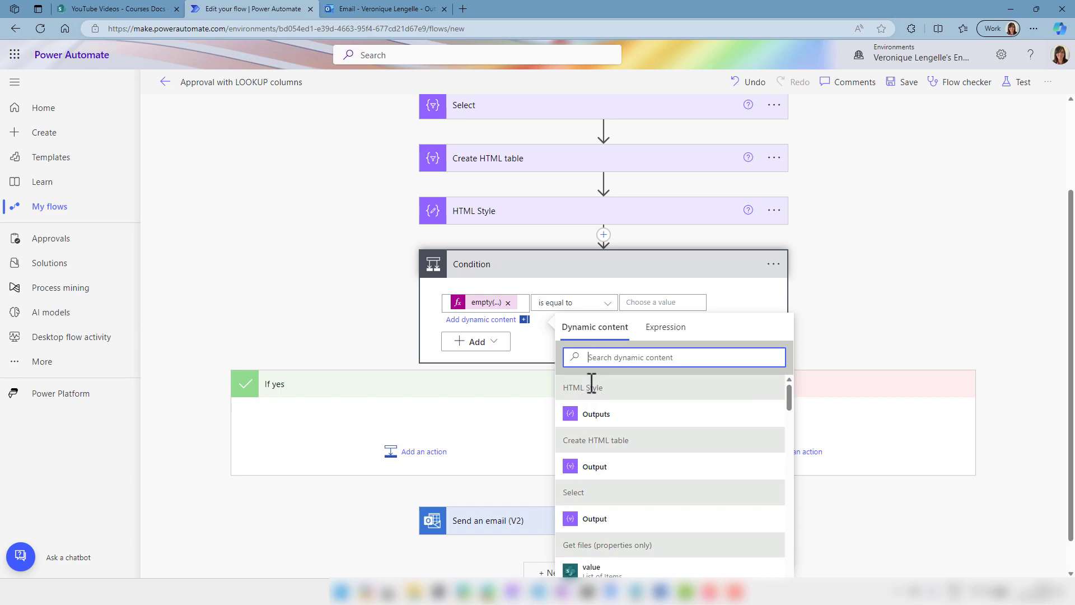
left_click(657, 302)
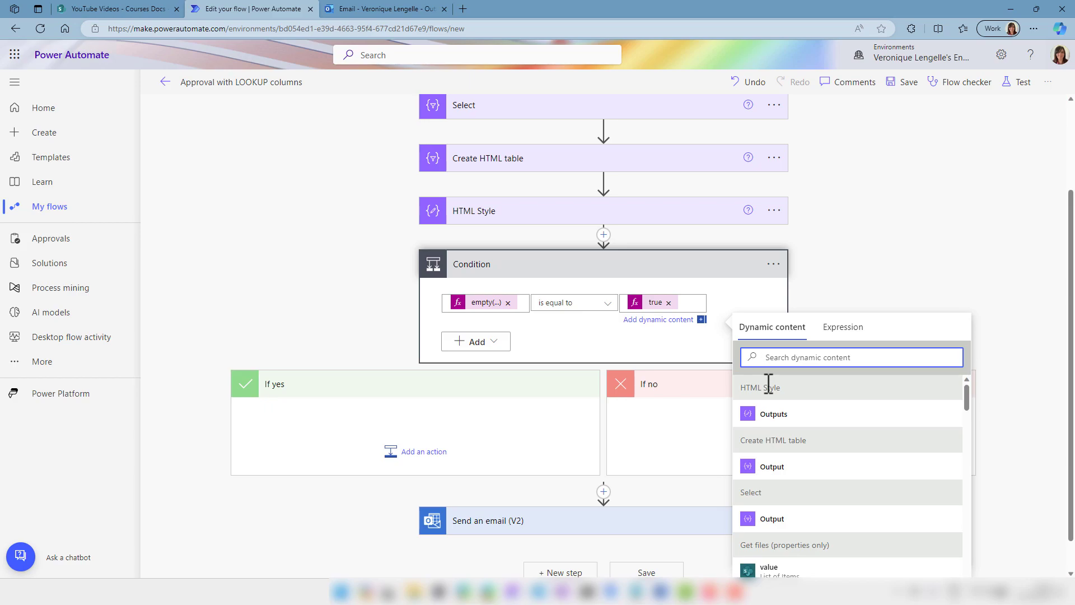
left_click(703, 433)
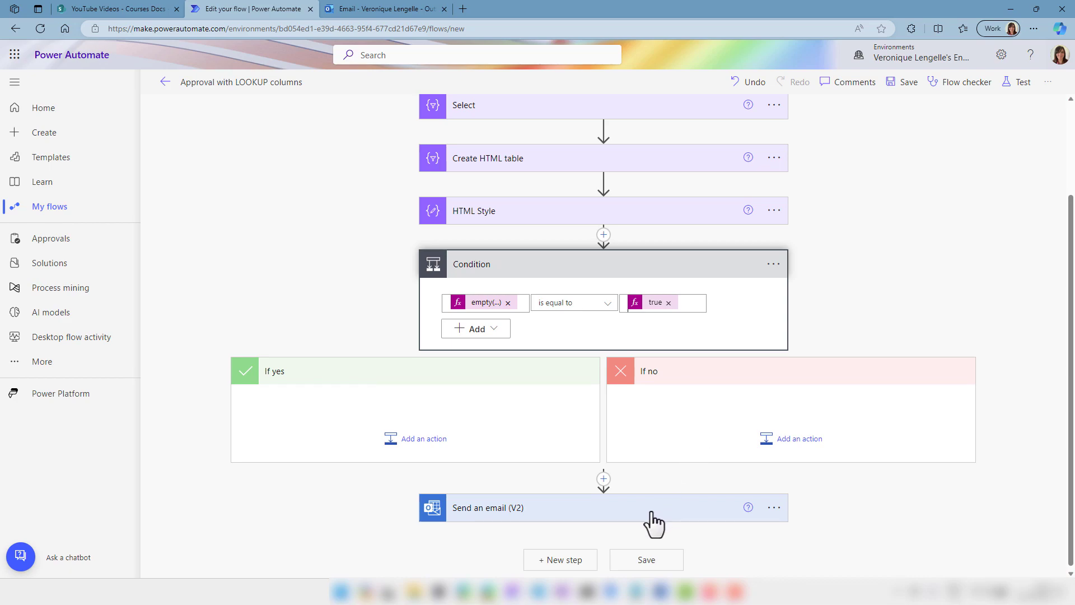
- Move Send an email (V2) into the If no branch, save the flow, and open the test options
left_click_drag(632, 524, 795, 404)
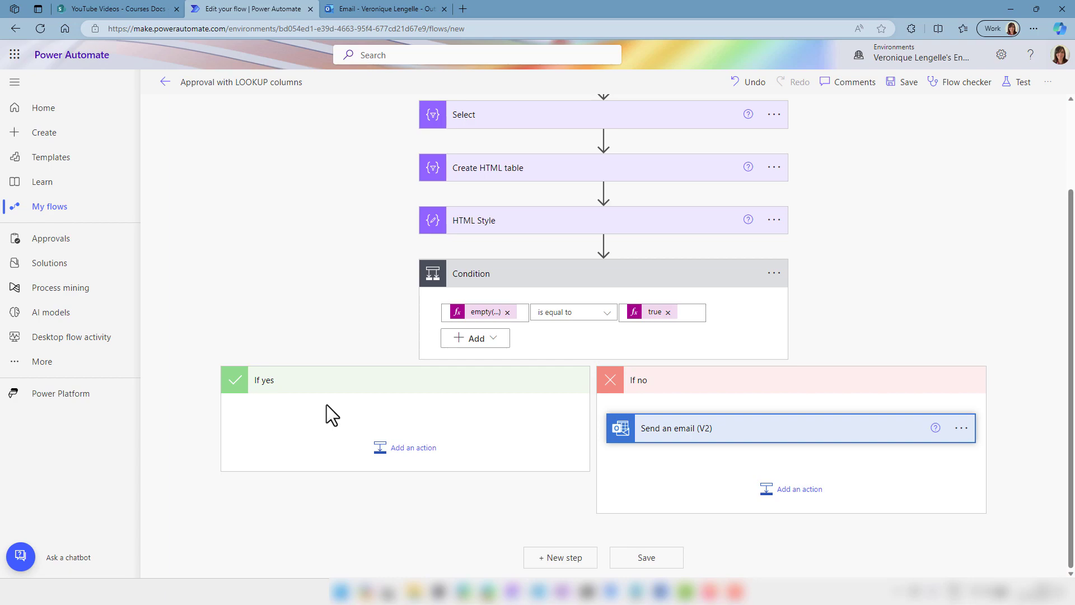
left_click(905, 85)
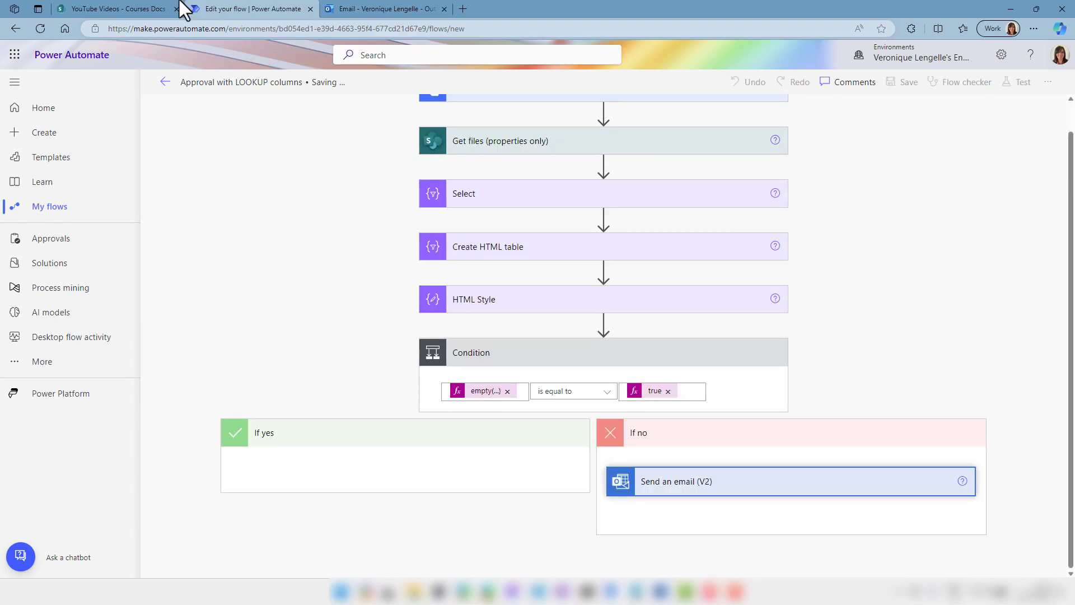
left_click(122, 9)
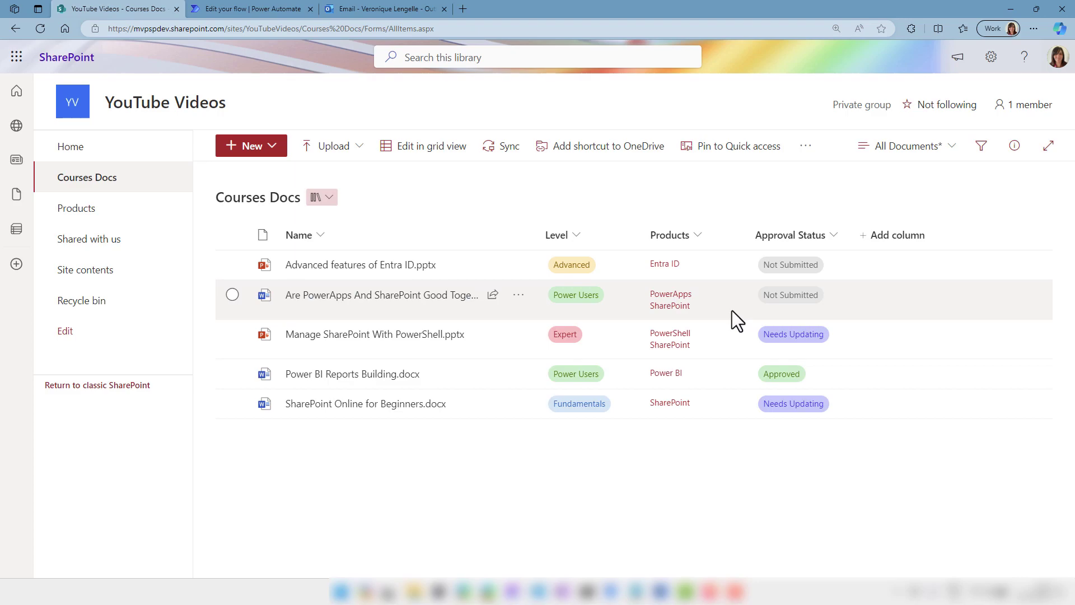
left_click(266, 7)
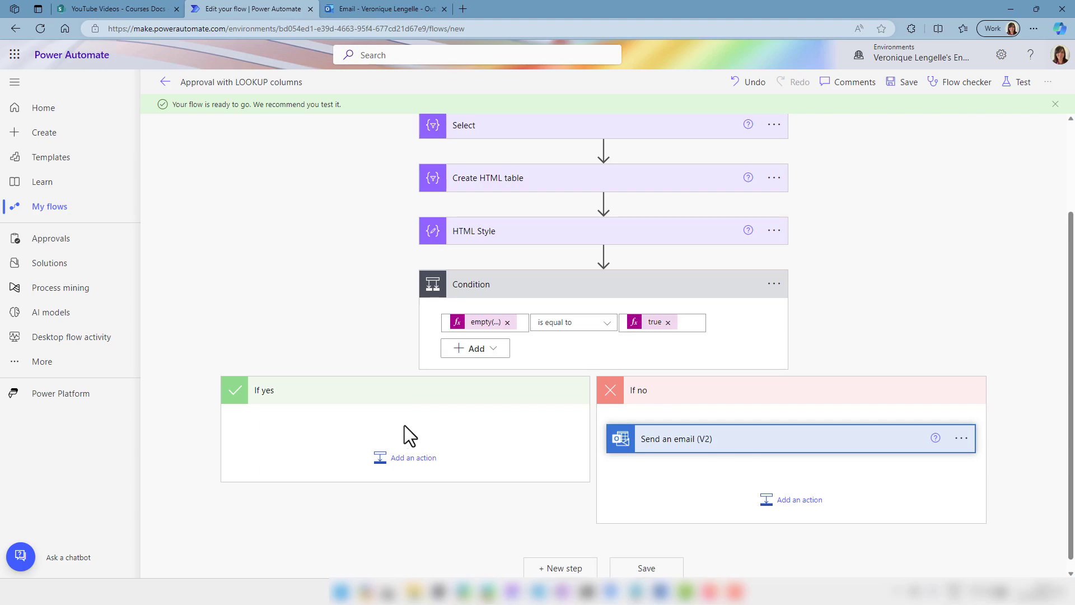
left_click(1020, 83)
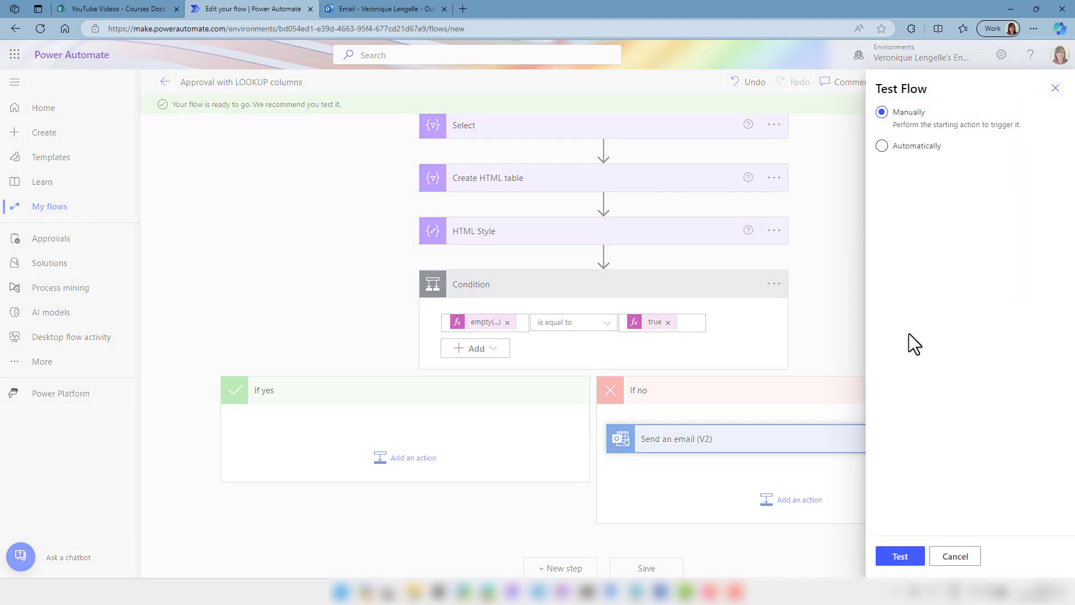
- Run a manual test, confirm the Condition is true and no email is sent, then go to SharePoint
left_click(900, 556)
left_click(899, 556)
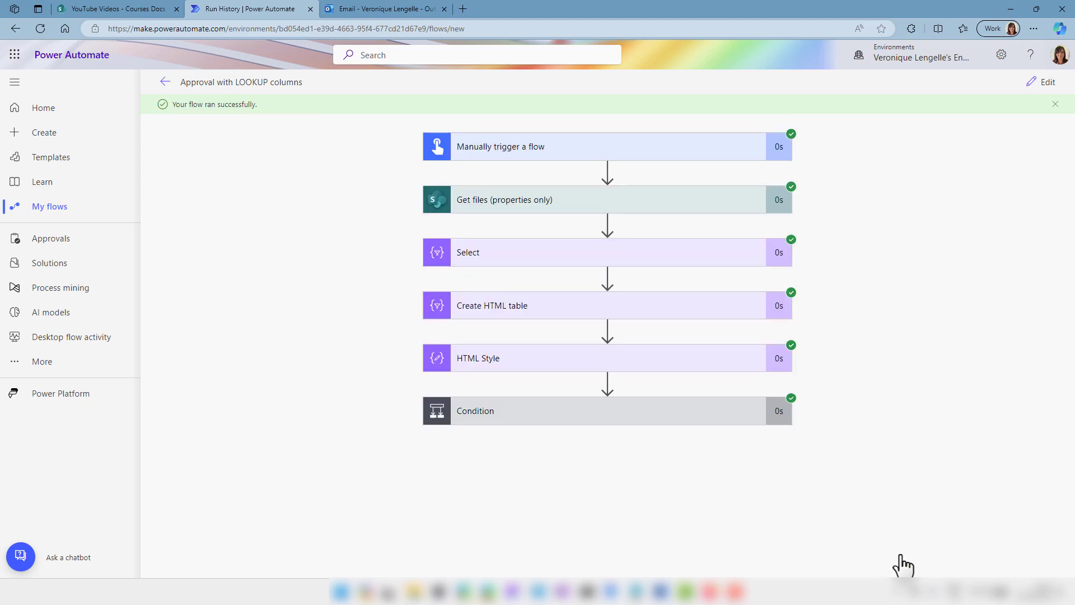
left_click(649, 428)
scroll(688, 435, "down", 1)
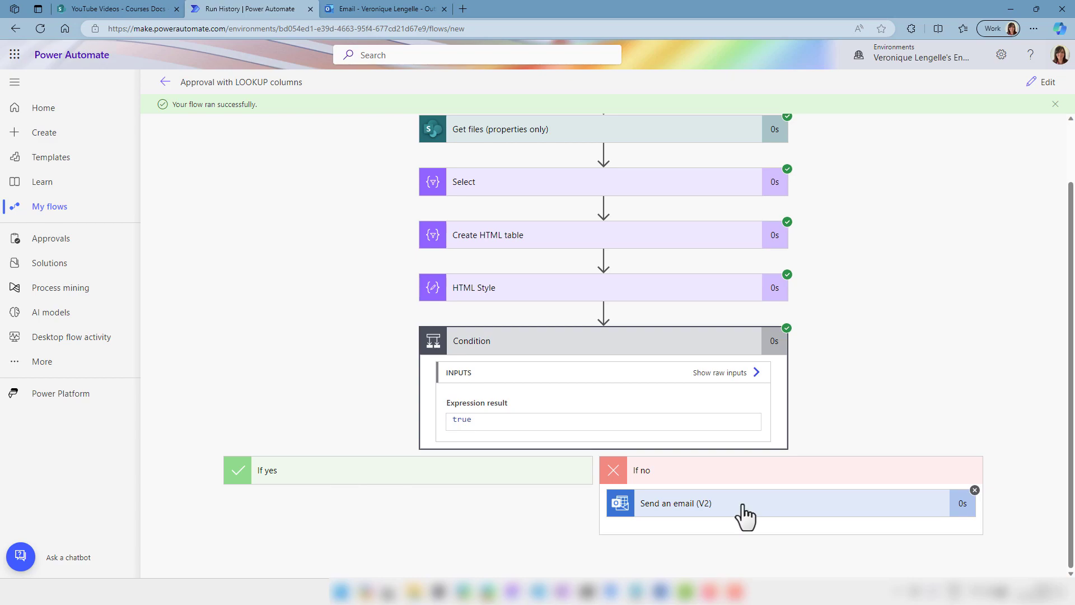
left_click(130, 9)
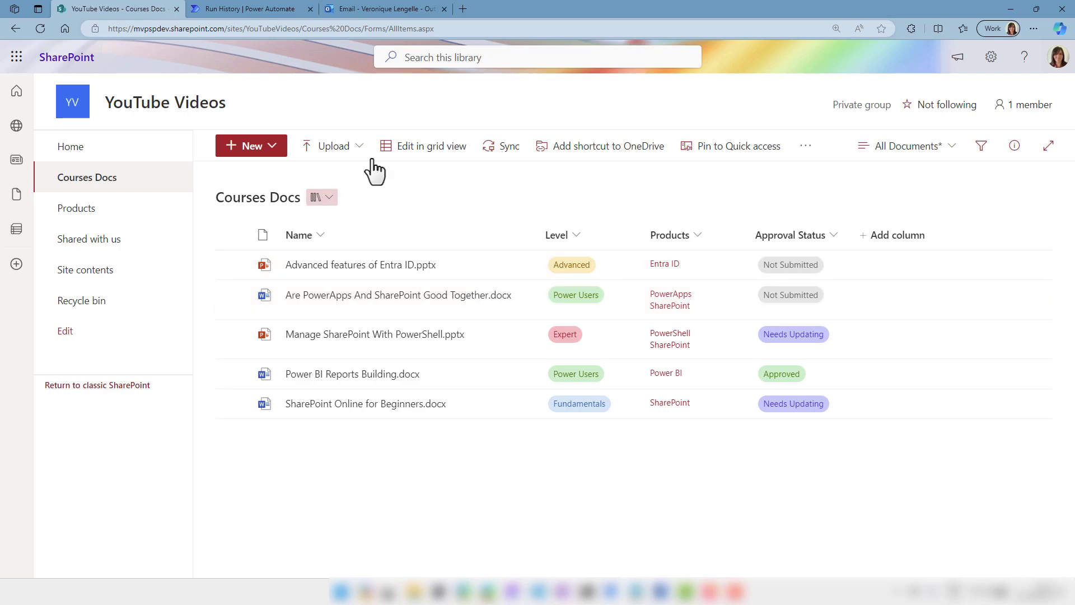
- Set two Courses Docs documents to Approval In Progress in grid view, then return to run history
left_click(418, 146)
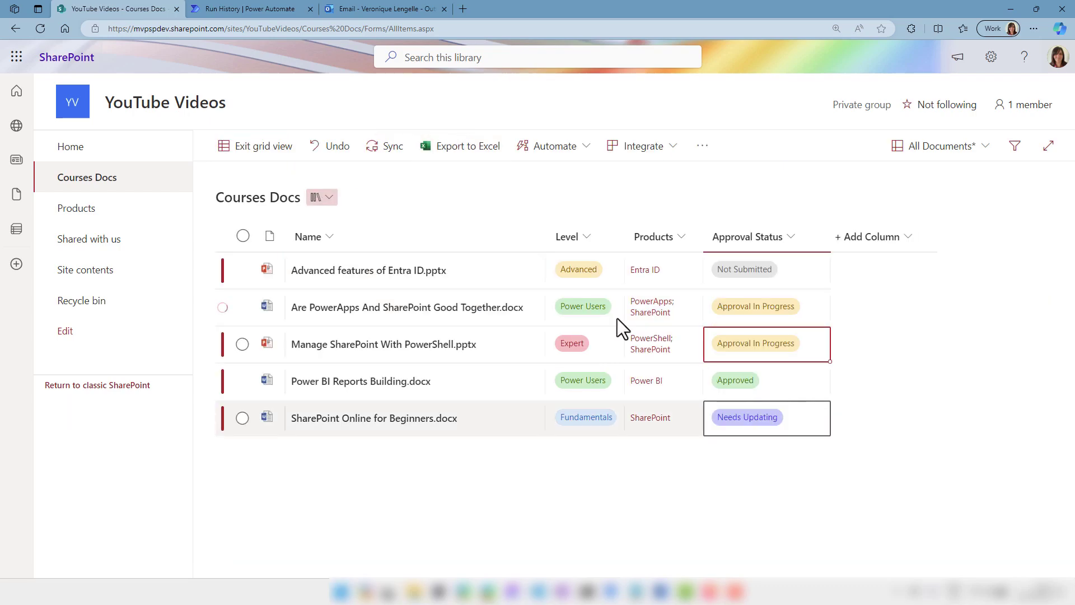
left_click(257, 150)
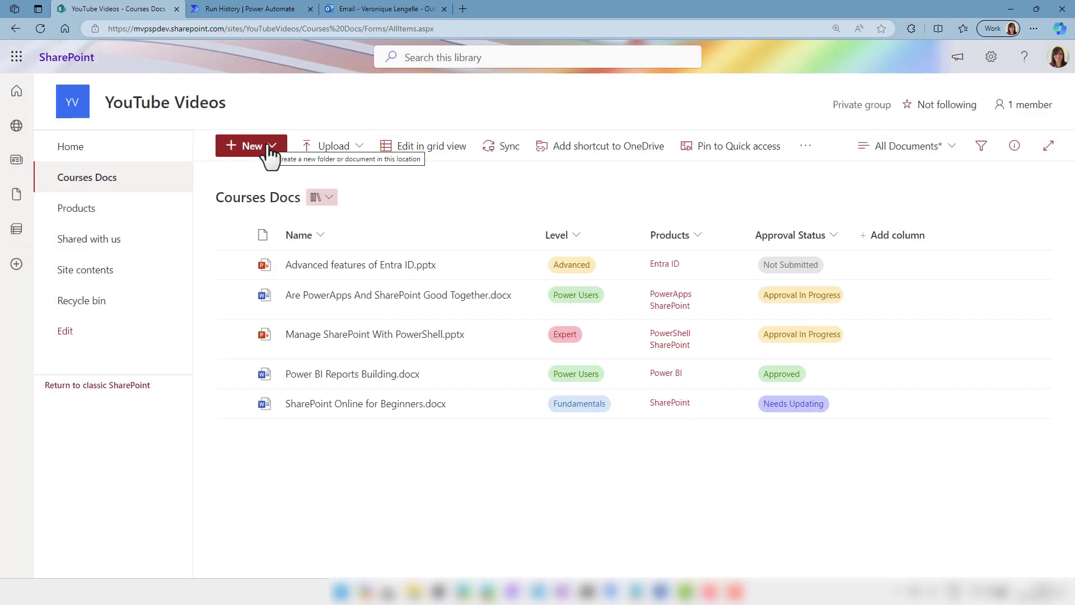
left_click(268, 7)
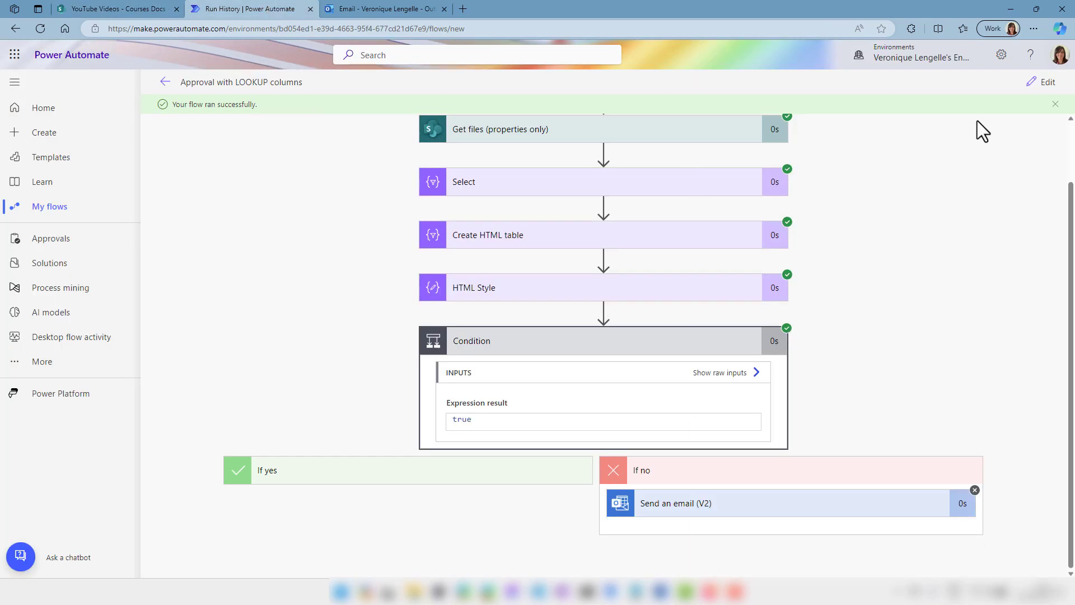
- Rerun the flow test and confirm the Condition now evaluates false
left_click(1041, 83)
left_click(1025, 83)
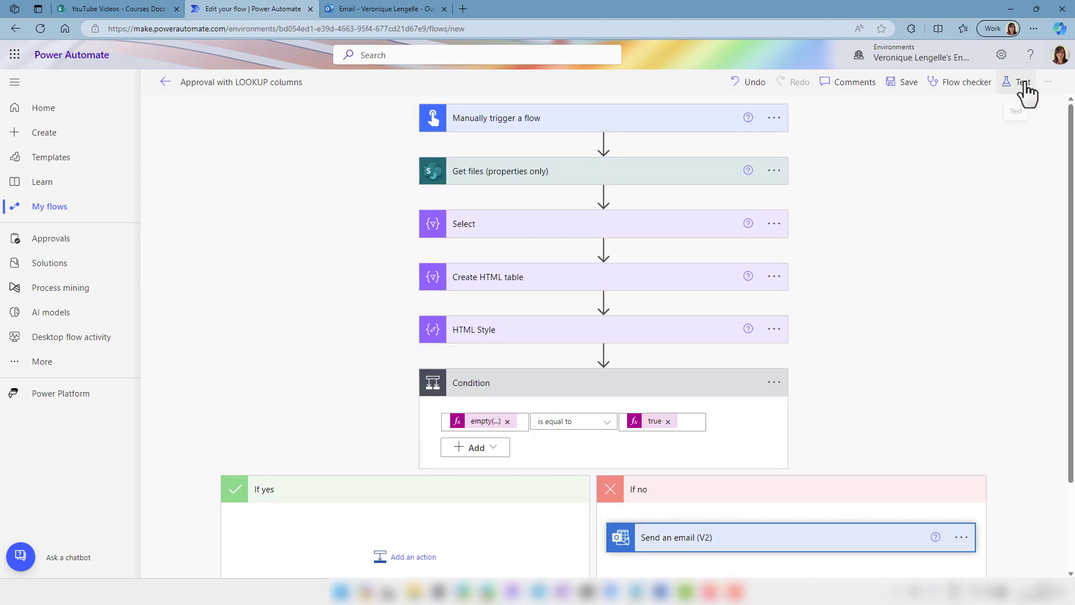
left_click(903, 557)
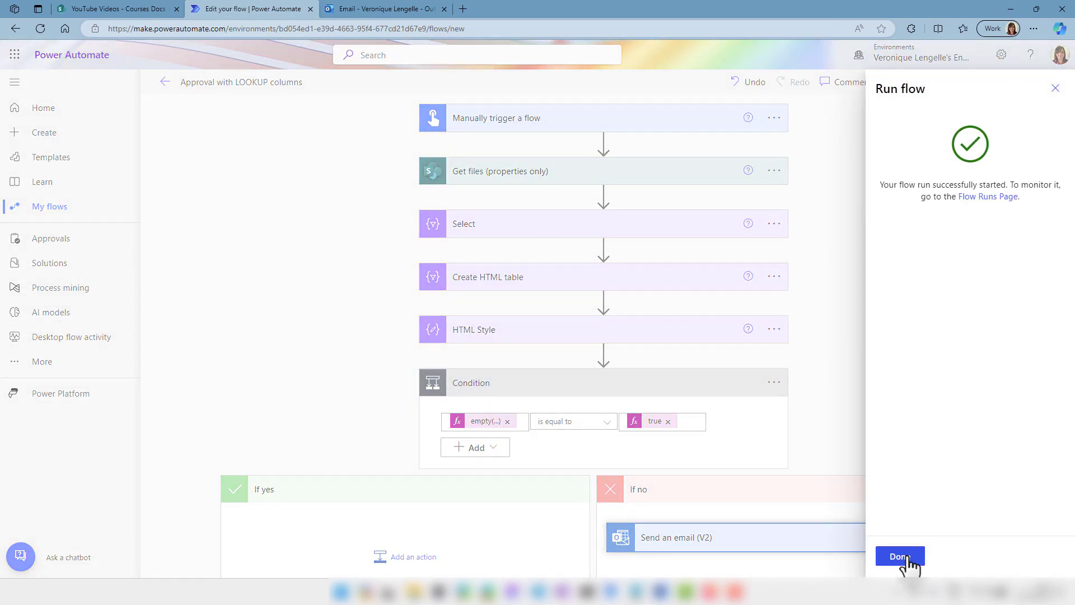
left_click(900, 557)
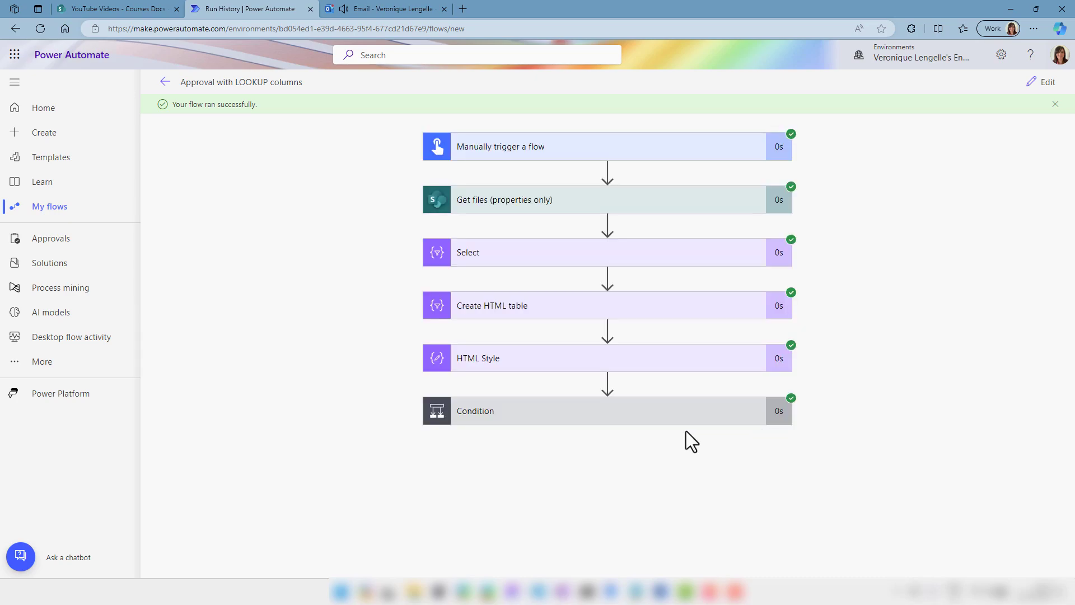
left_click(555, 413)
scroll(955, 388, "down", 1)
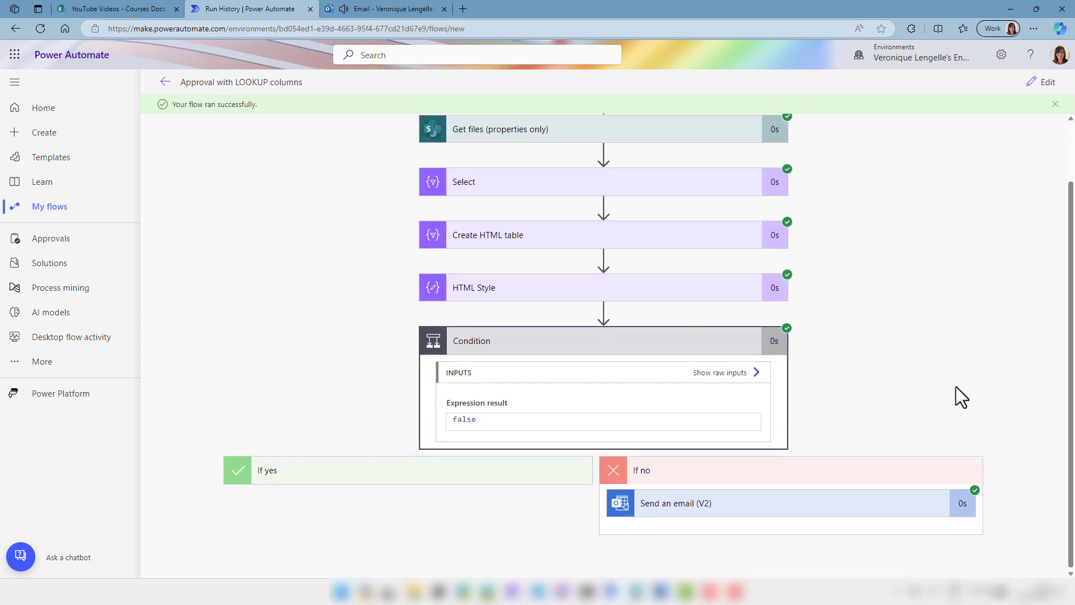
- Check the sent email's inputs and open the newest approval email in Outlook, received 15:34
left_click(737, 515)
scroll(850, 488, "down", 5)
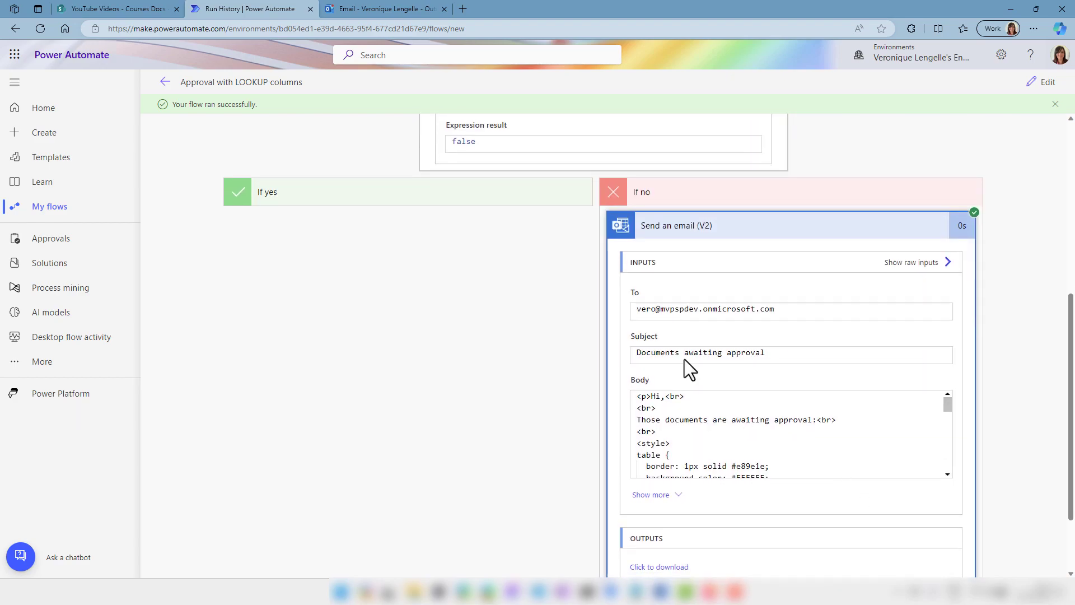
left_click(384, 9)
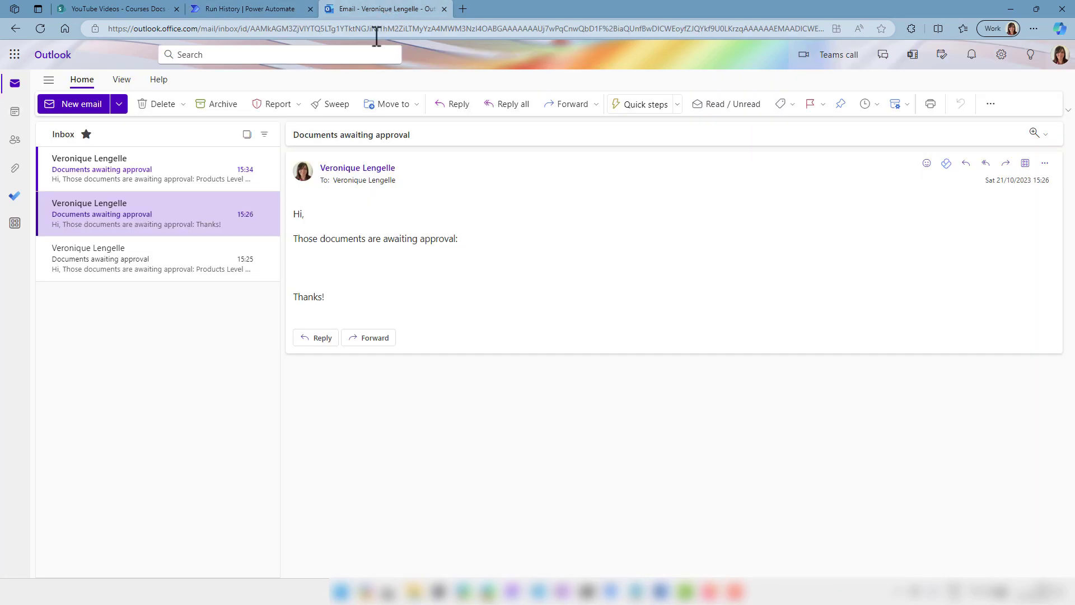
left_click(112, 166)
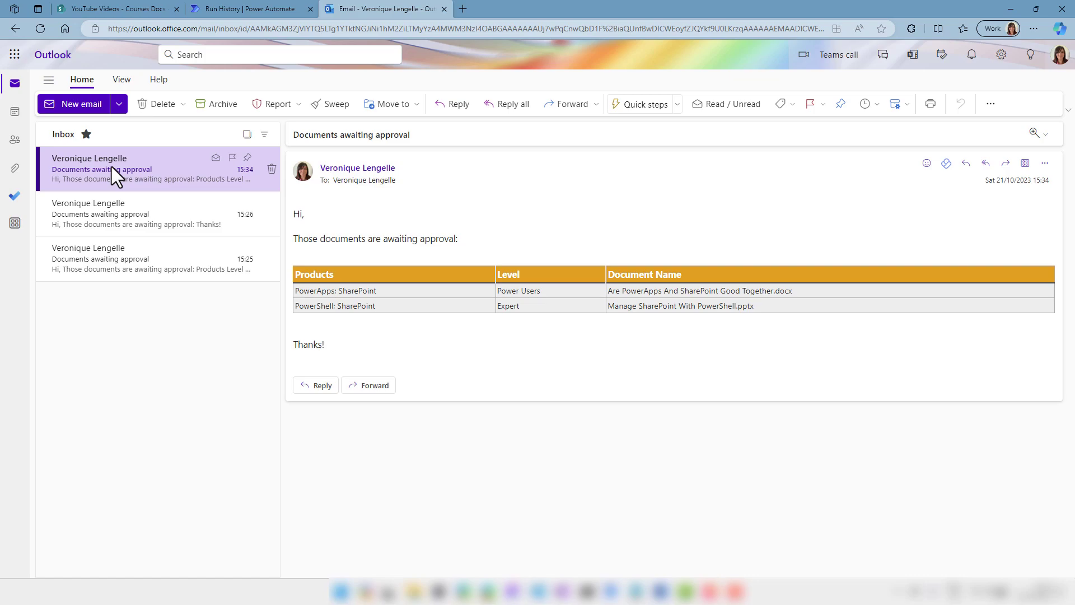